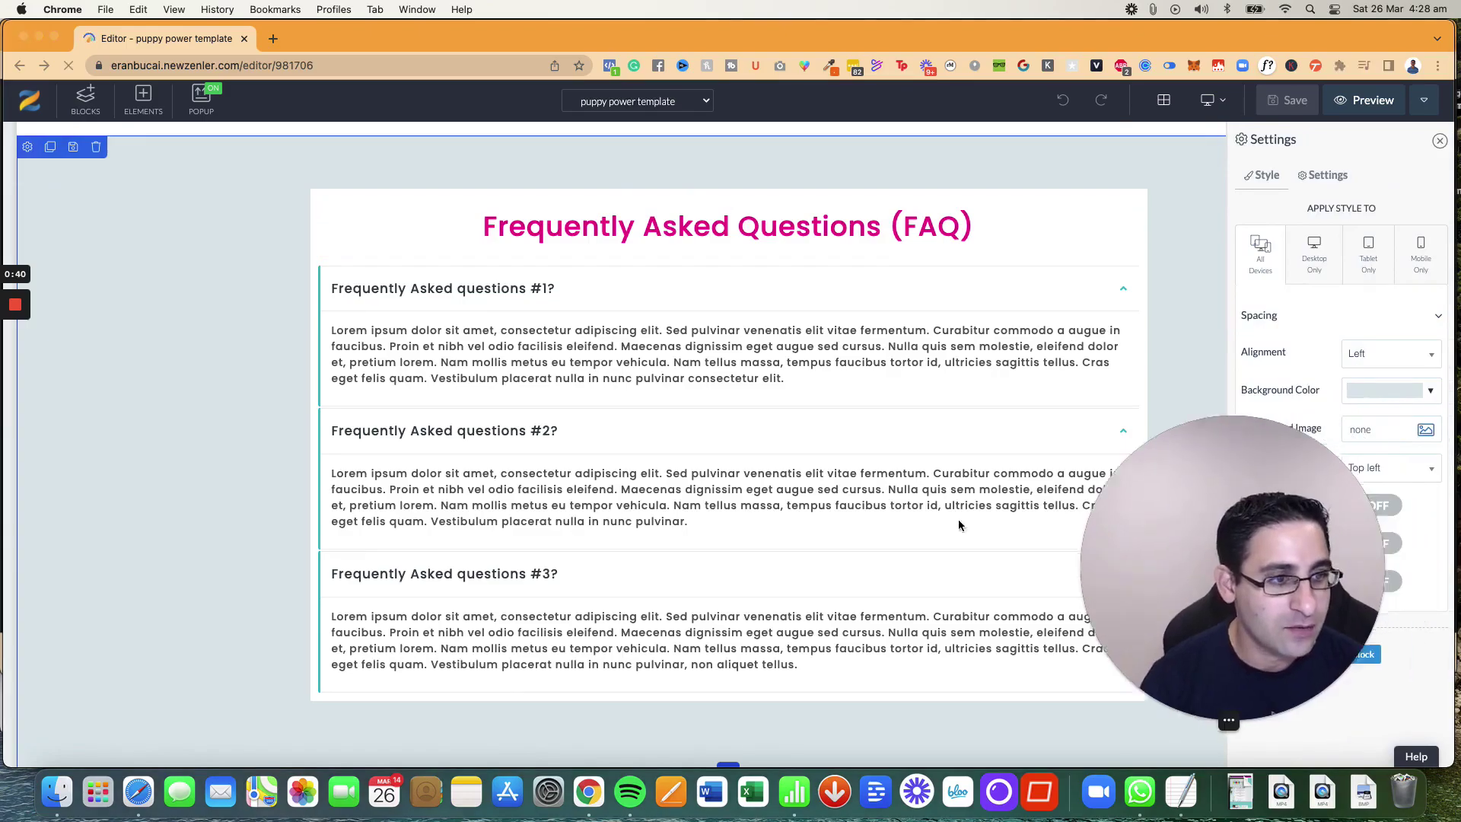
Try white (#ffffff) as the FAQ block's background colour and restore the pale blue-grey colour
click(1410, 398)
click(1291, 422)
click(1402, 397)
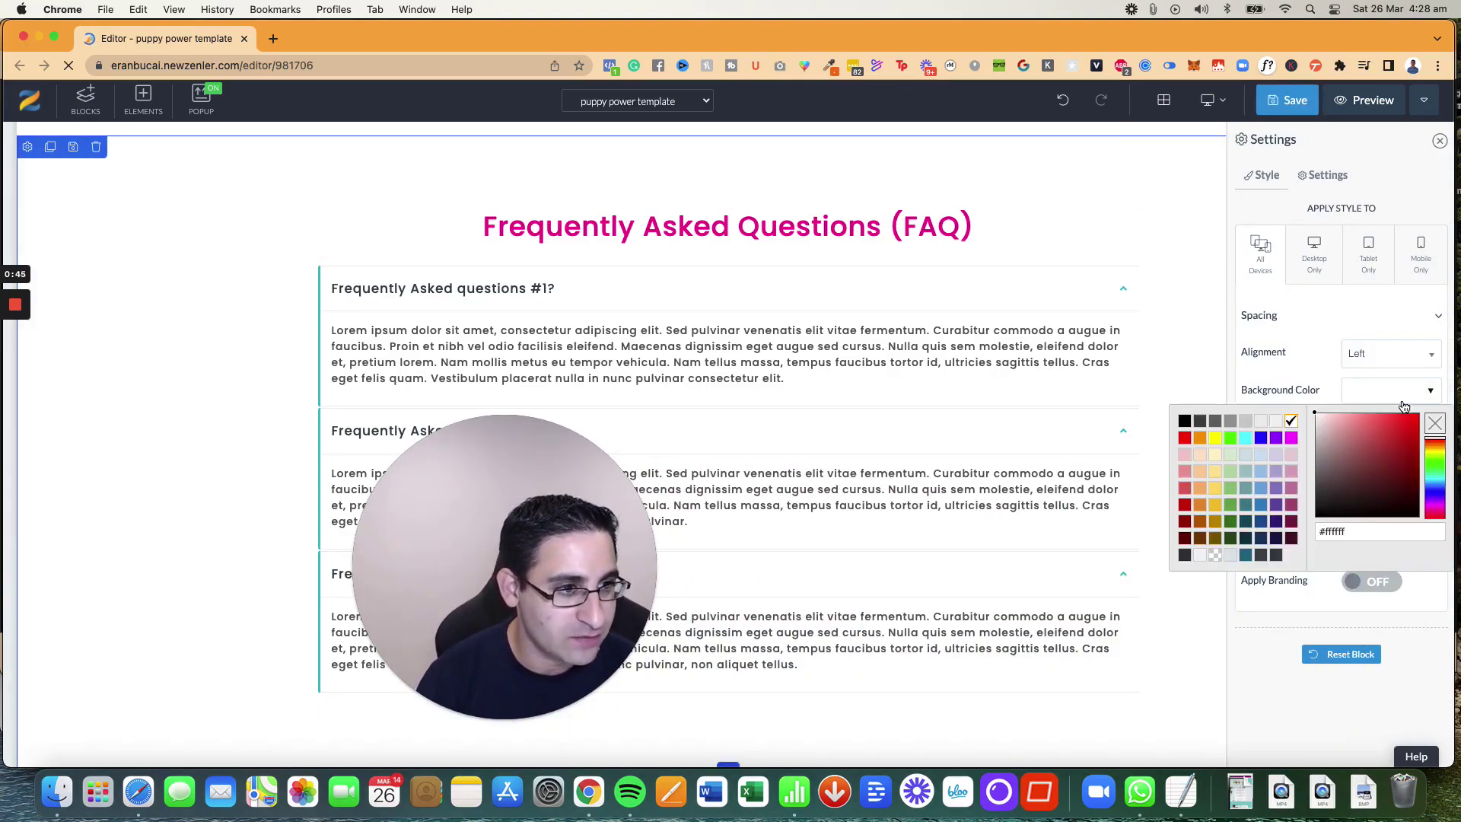
click(1230, 555)
drag(586, 506, 236, 507)
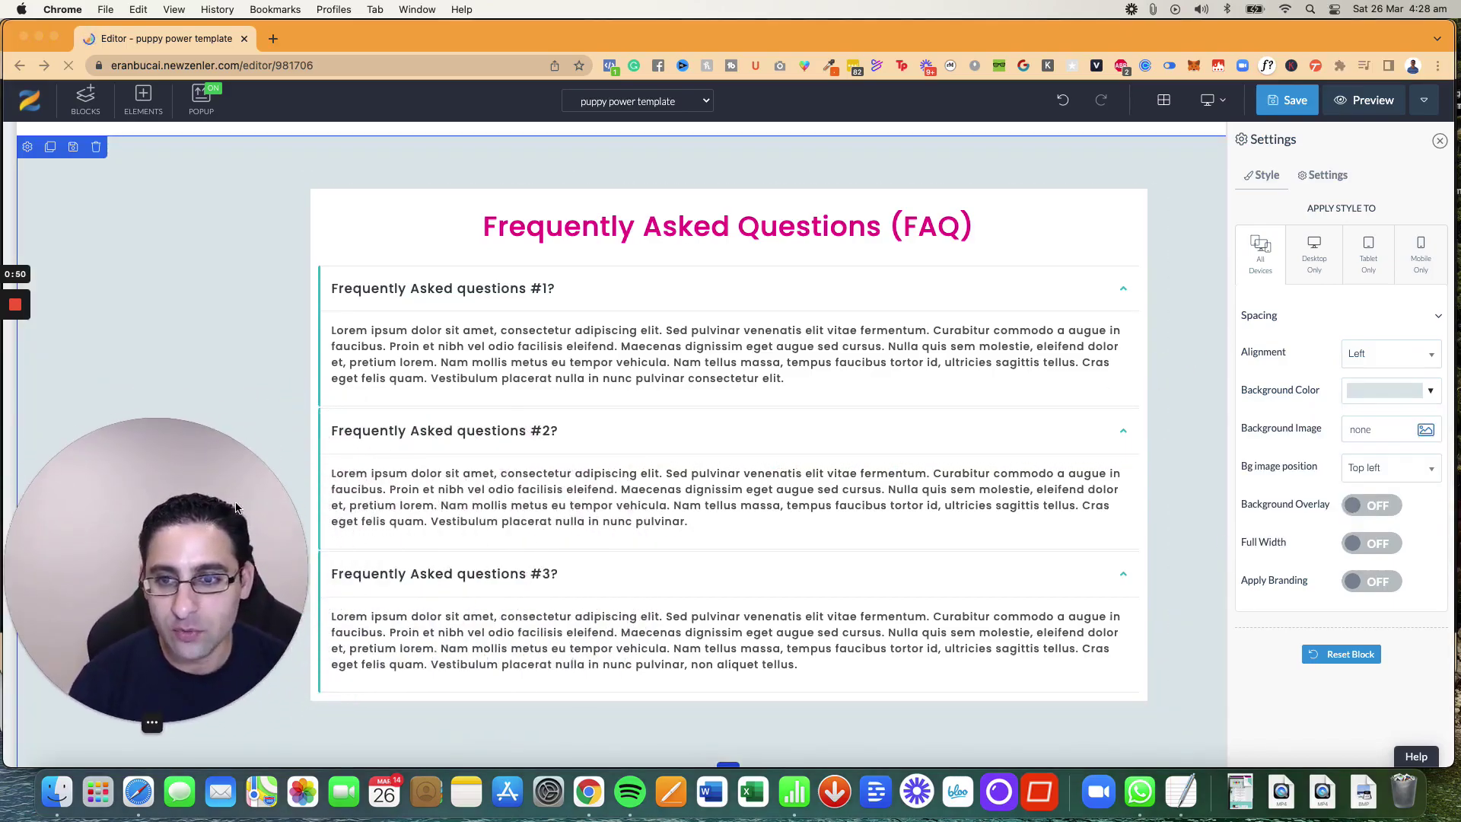
Try the pale blue-grey #dce7eb as the inner FAQ container's background colour and restore white (#ffffff)
click(319, 198)
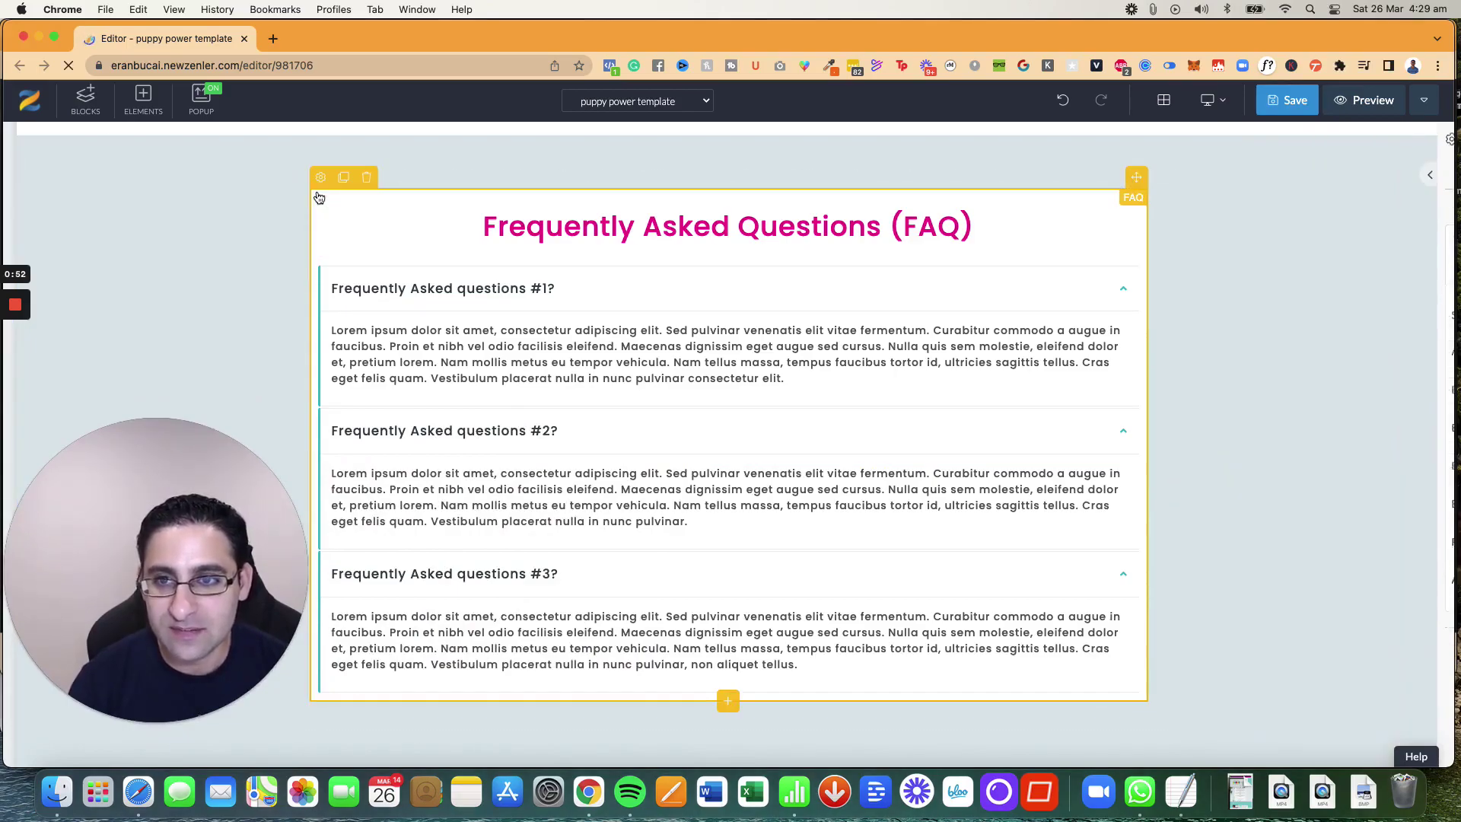
click(321, 178)
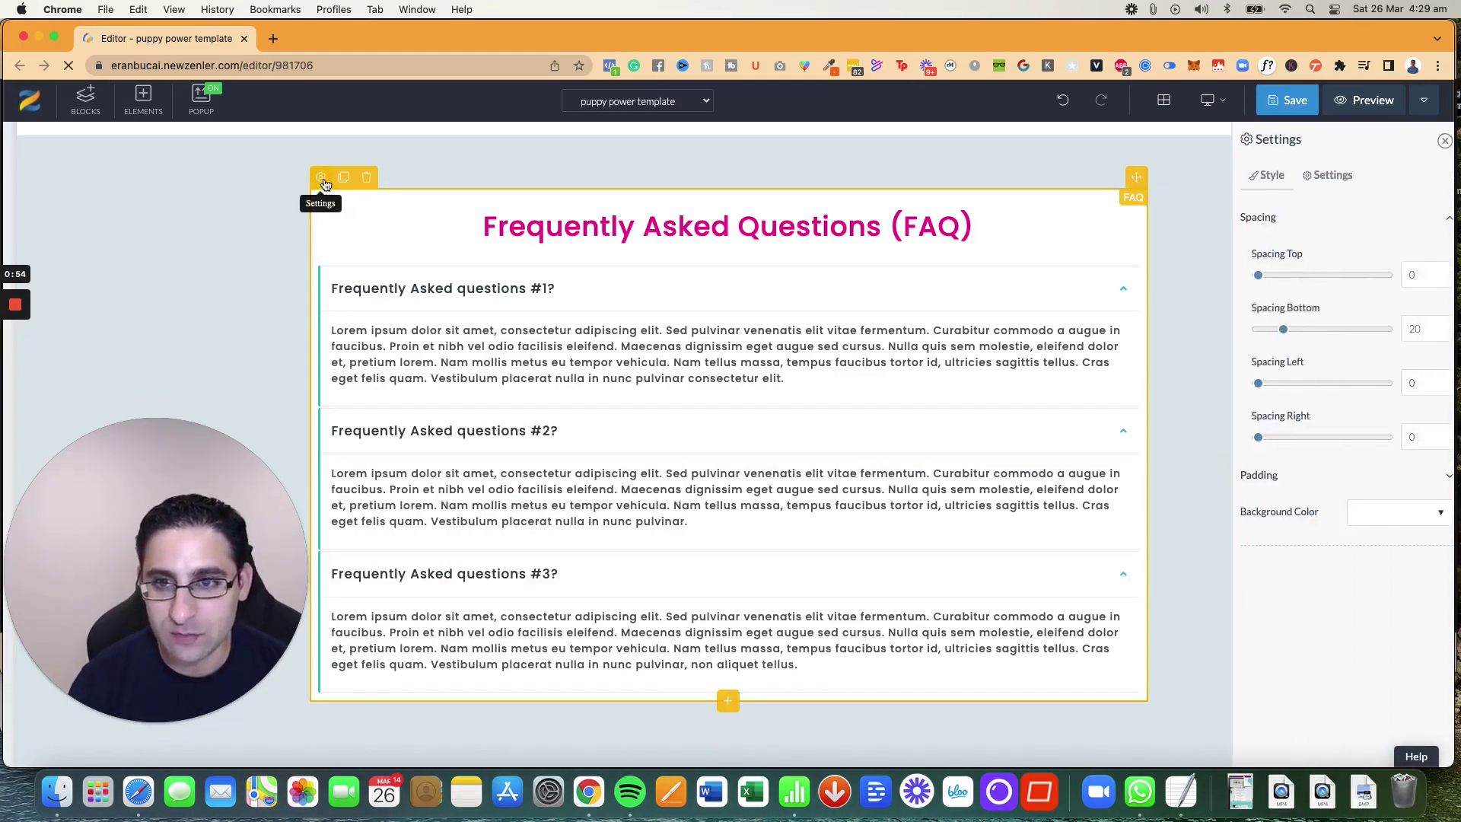
click(1390, 520)
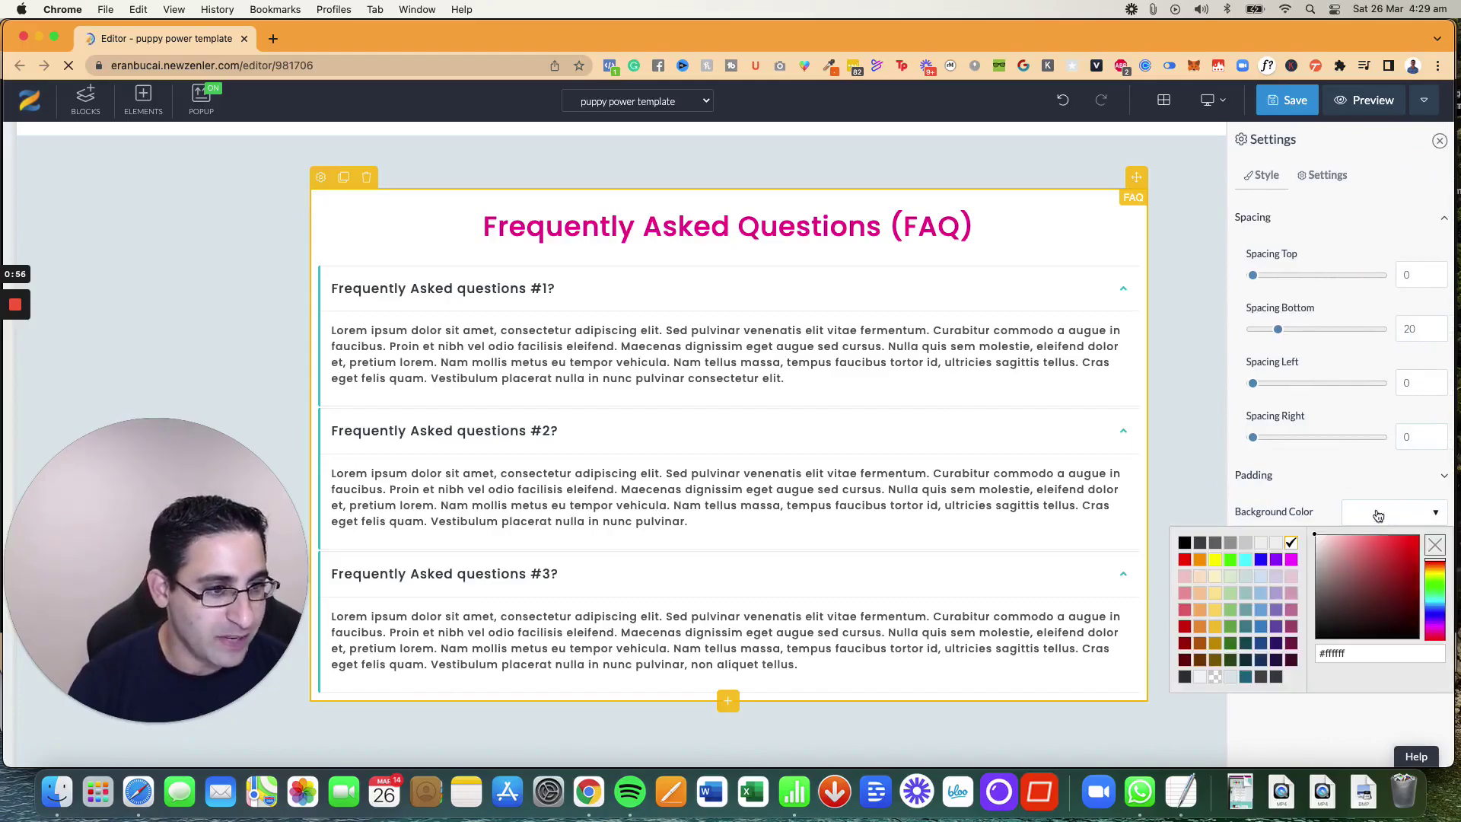
click(1232, 676)
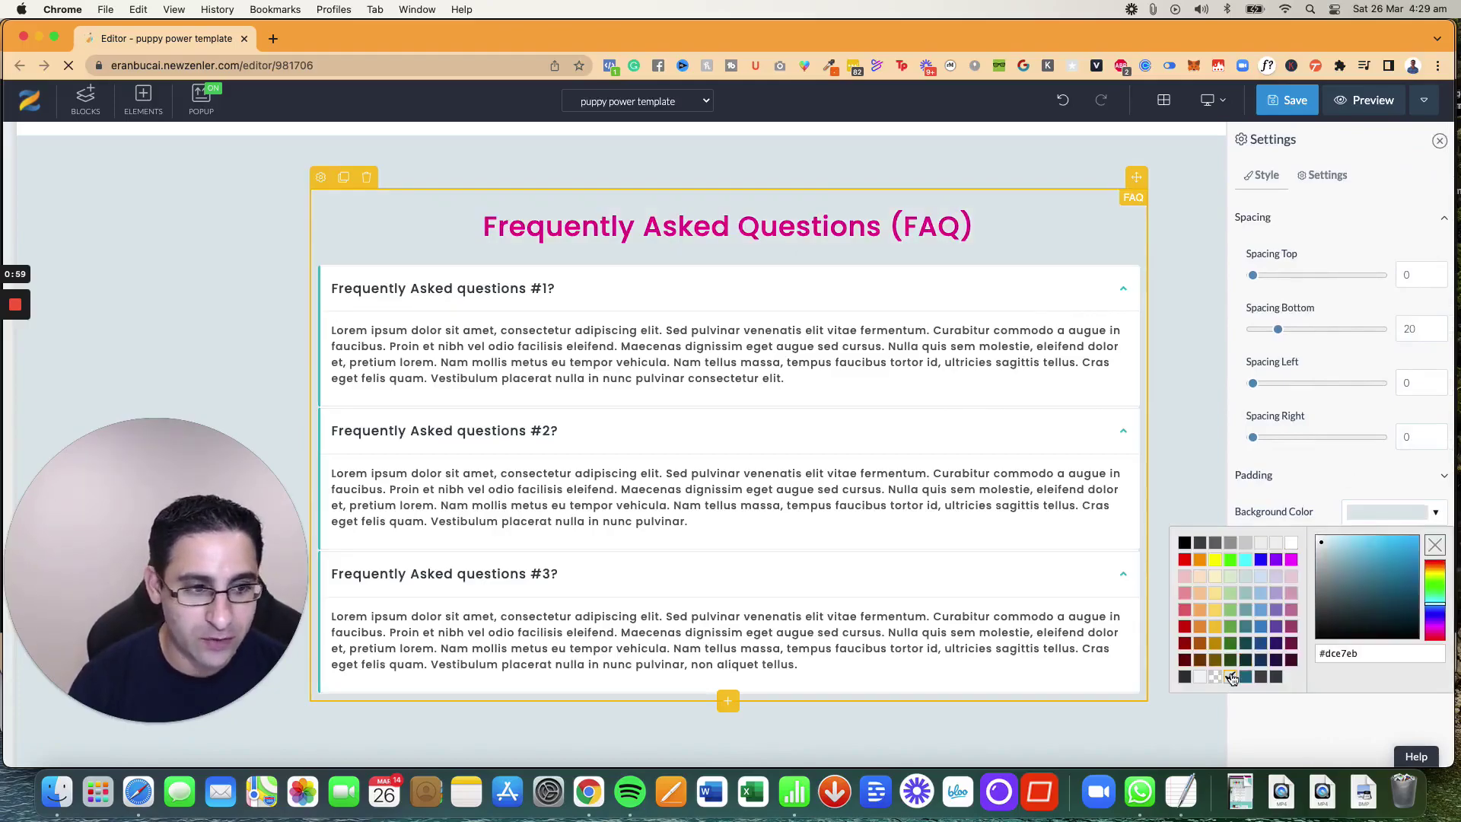
click(1292, 542)
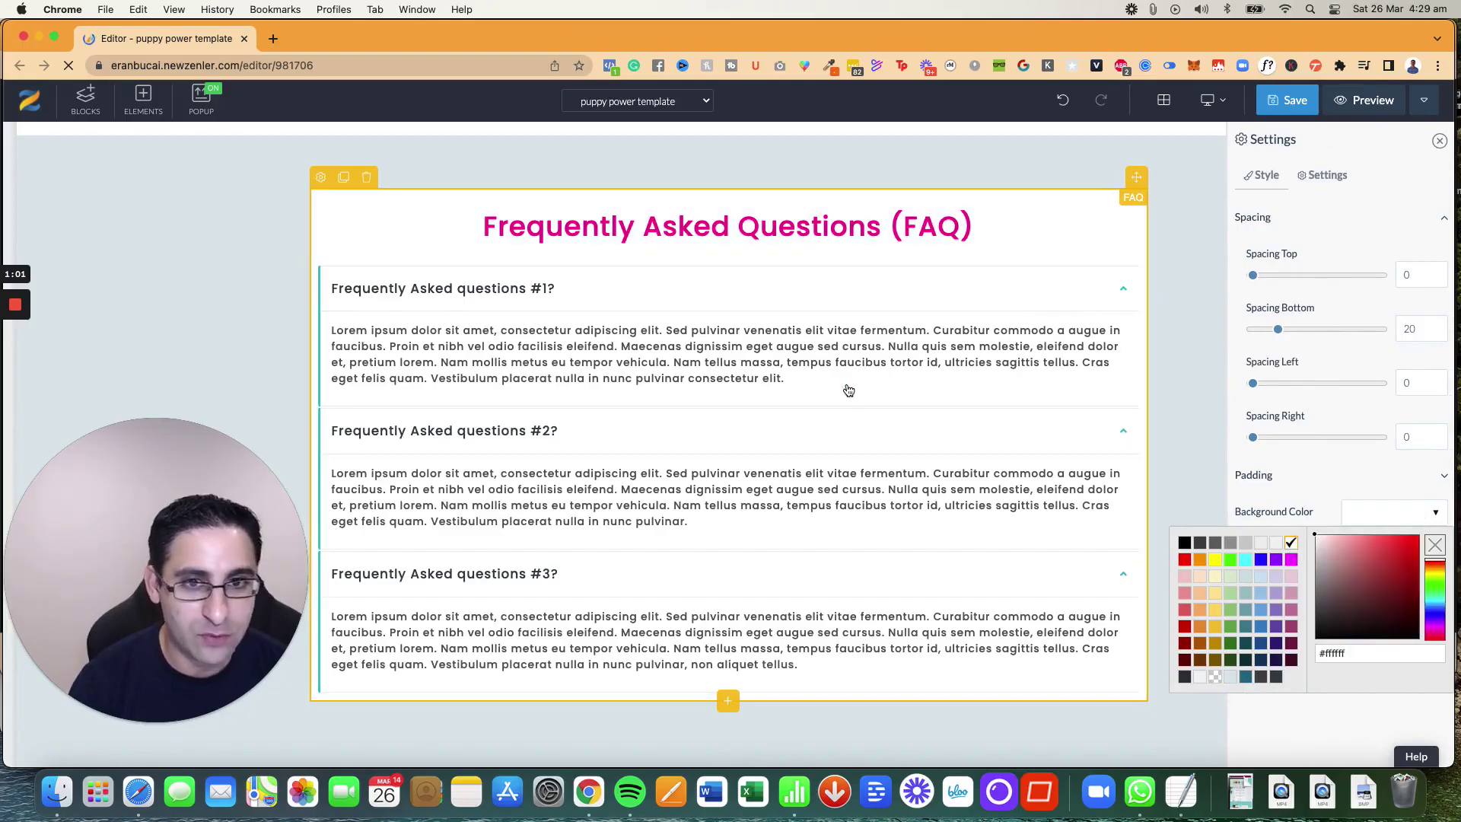
Check the text colour of the "Frequently Asked Questions (FAQ)" heading in its inline colour picker and its style settings
click(371, 219)
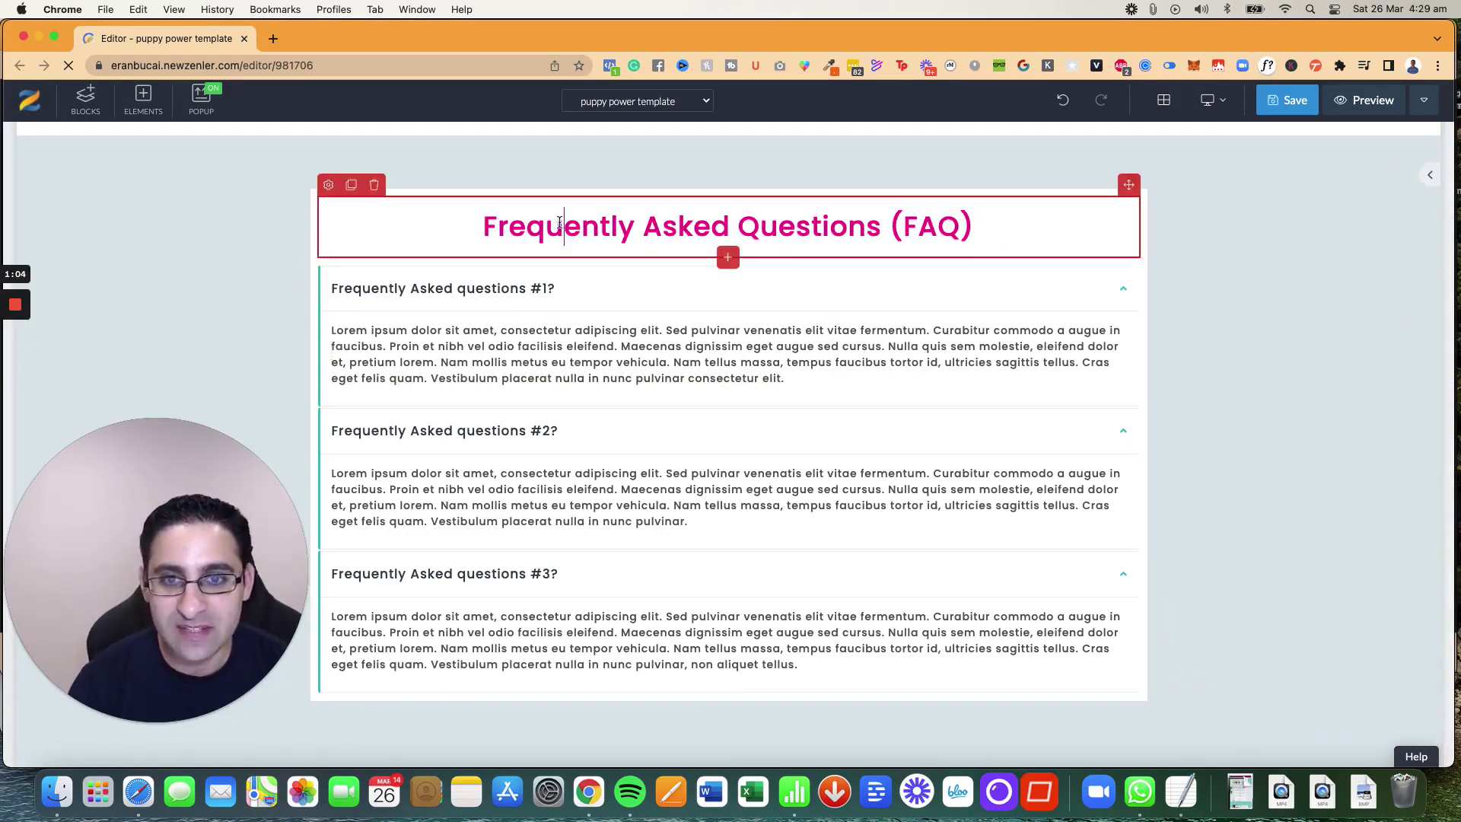
drag(481, 226, 991, 218)
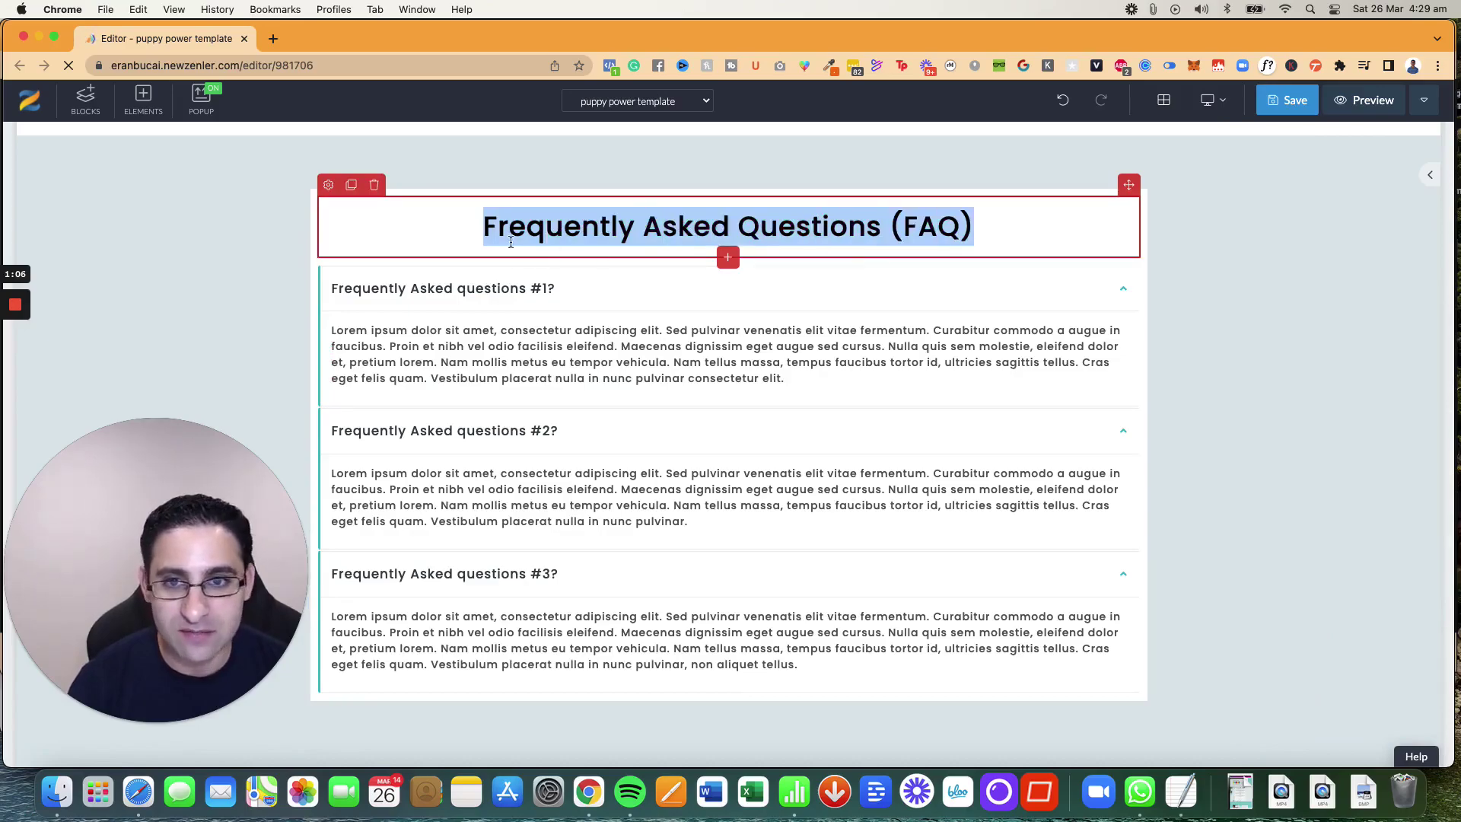
click(792, 272)
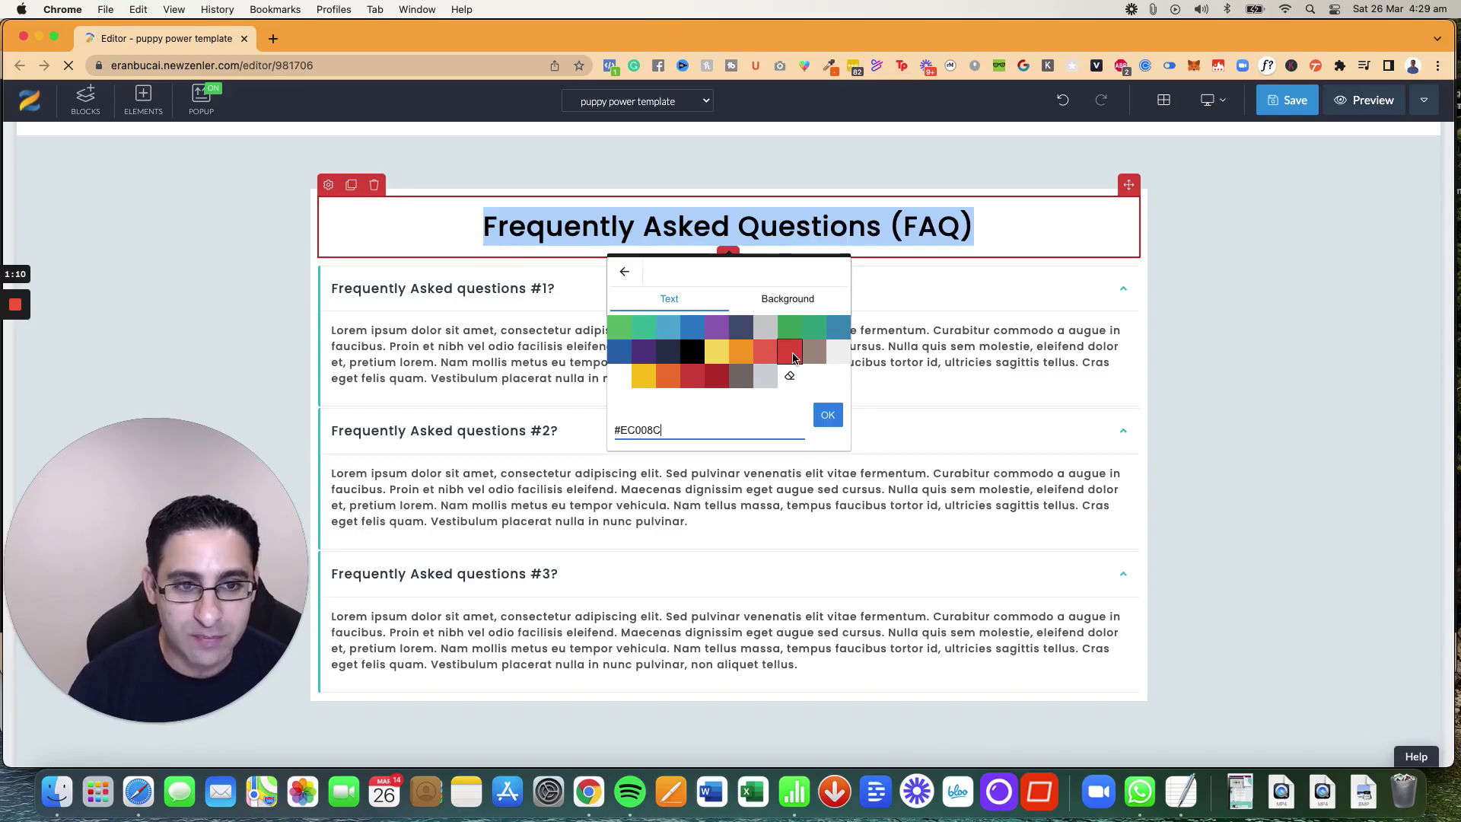
click(828, 415)
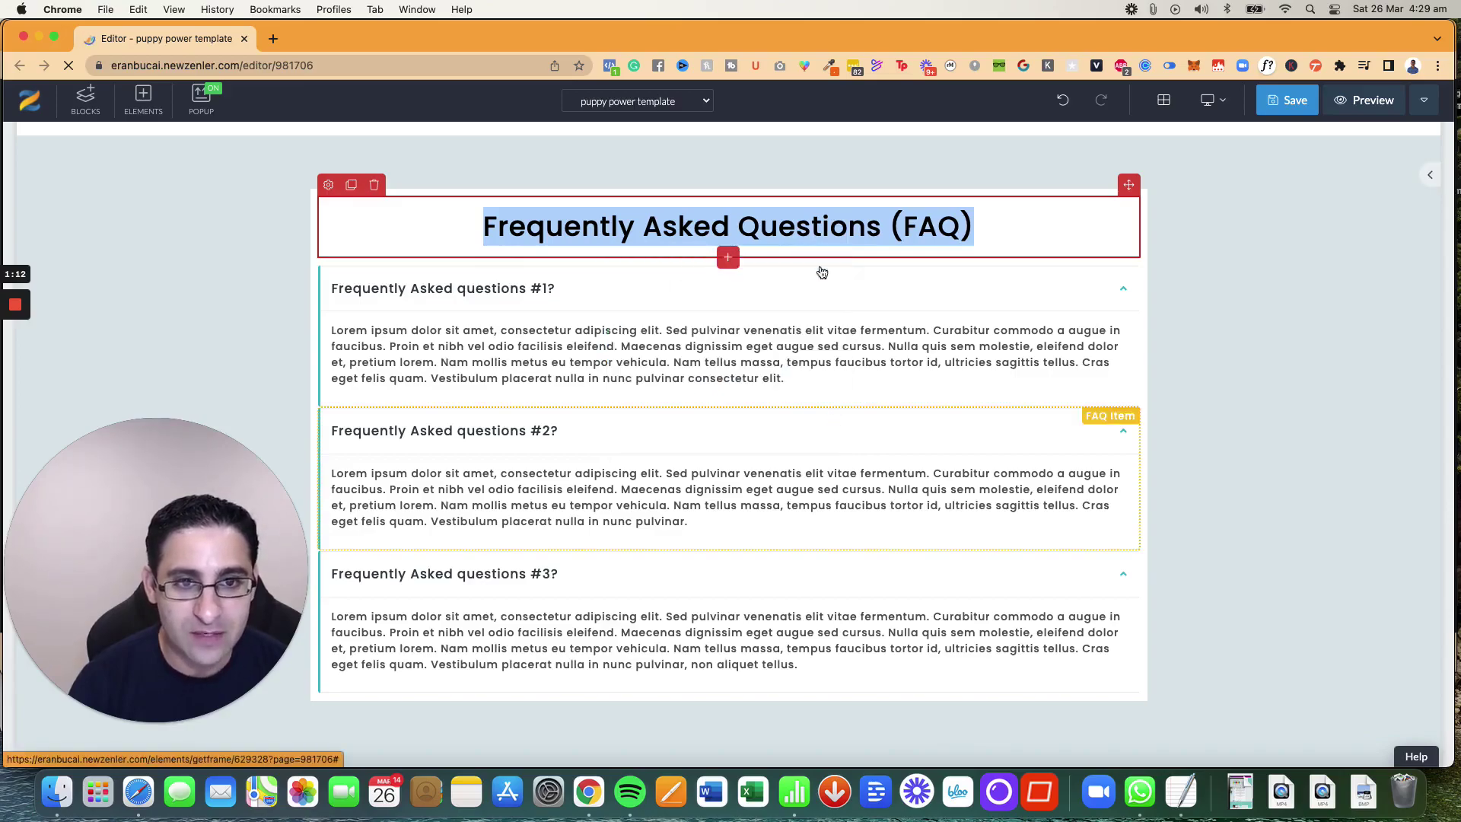
click(795, 215)
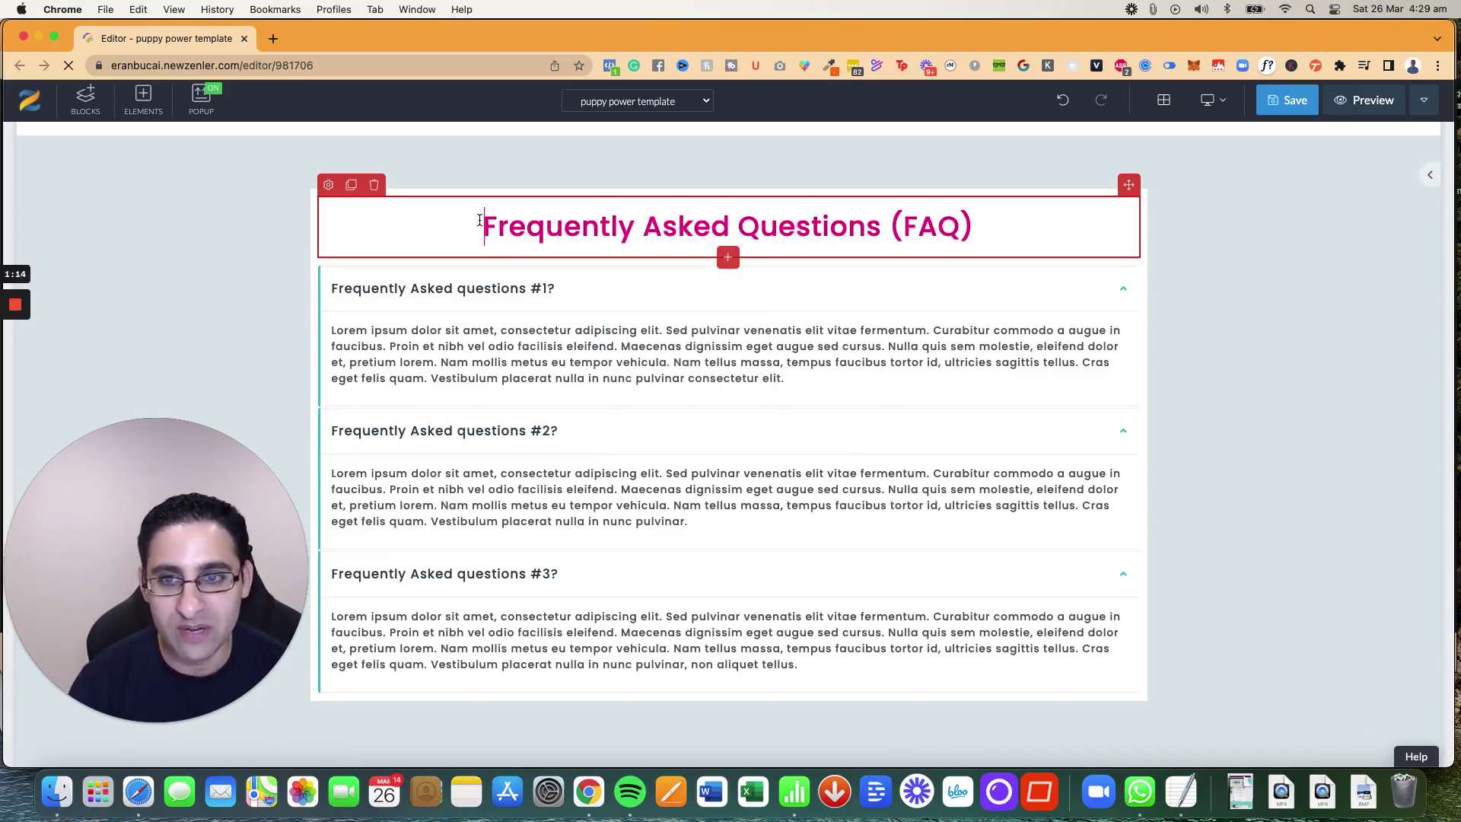
click(329, 186)
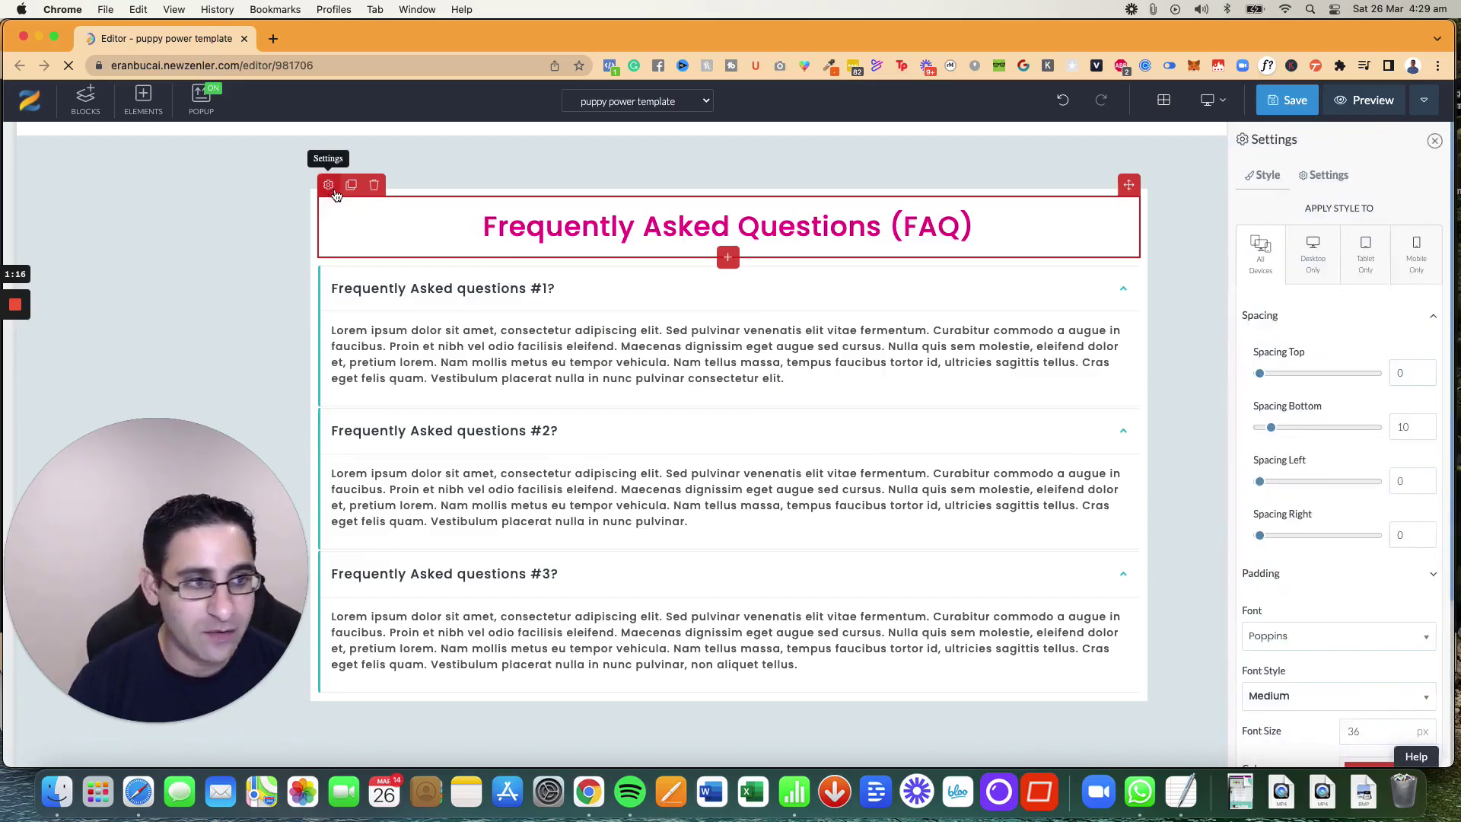
scroll(1346, 560, down, 5)
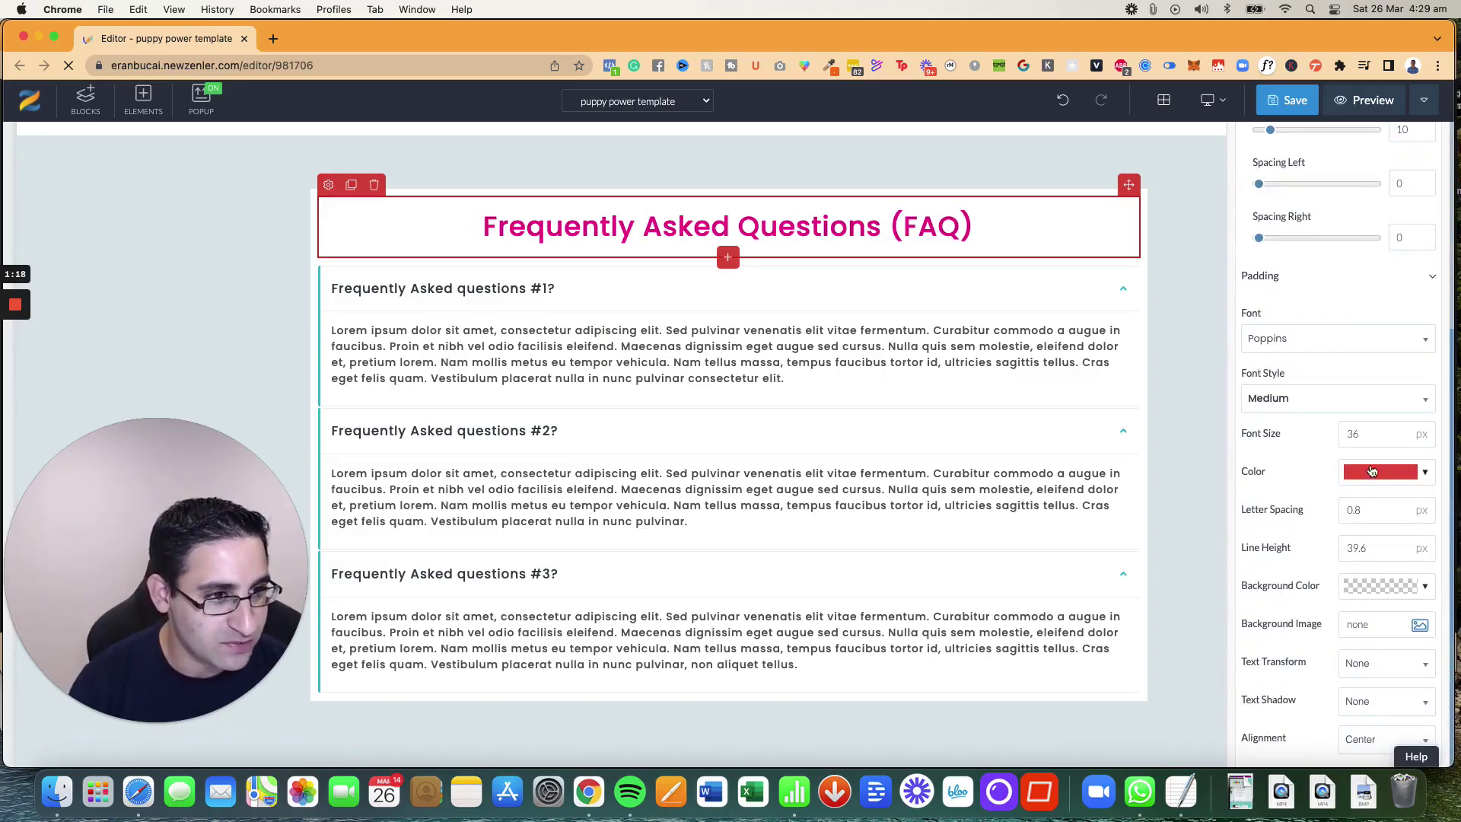
Set both the icon colour and the left border colour of the first FAQ item to red #e25041
click(348, 273)
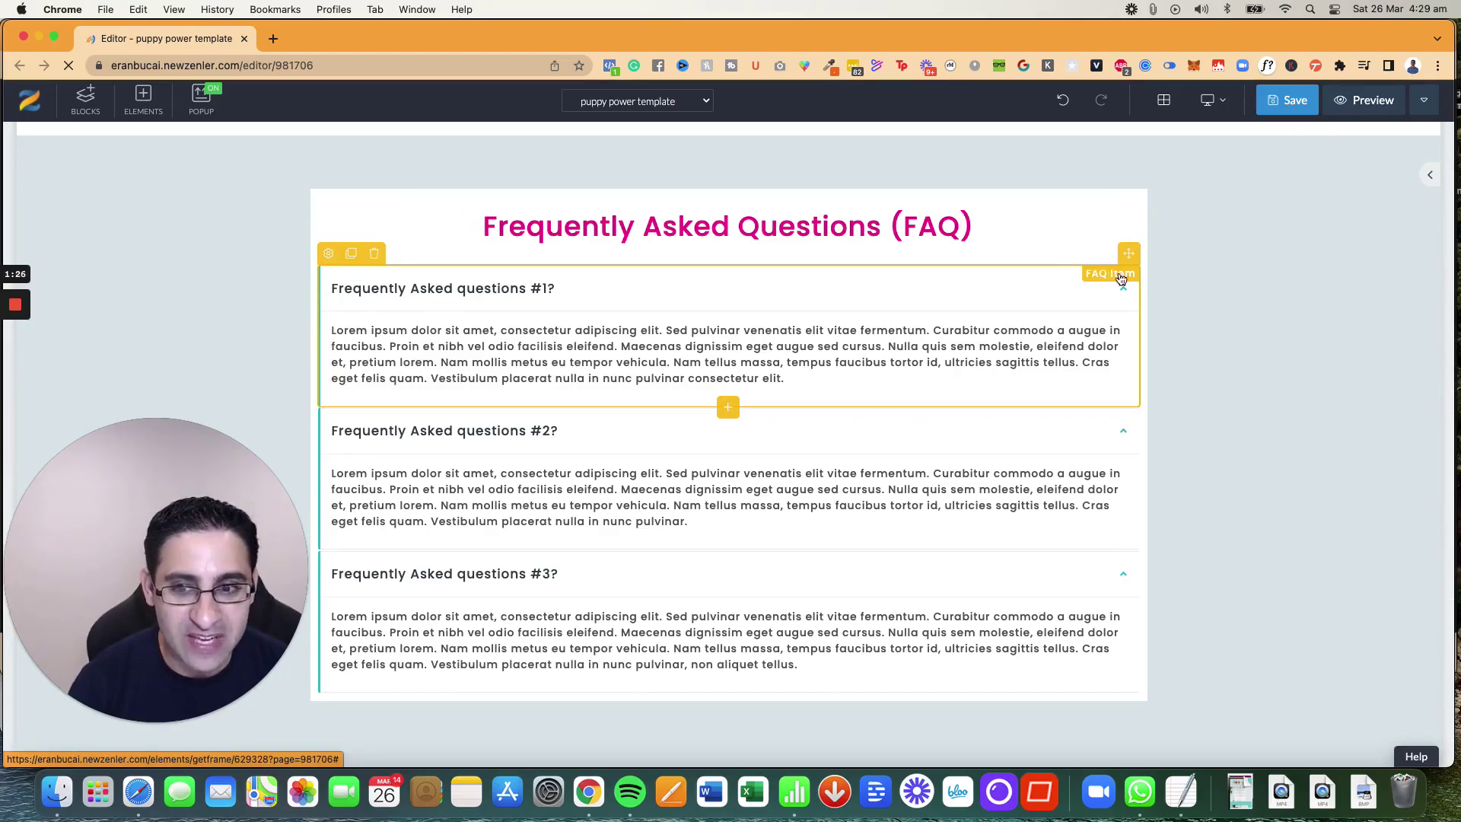
click(329, 255)
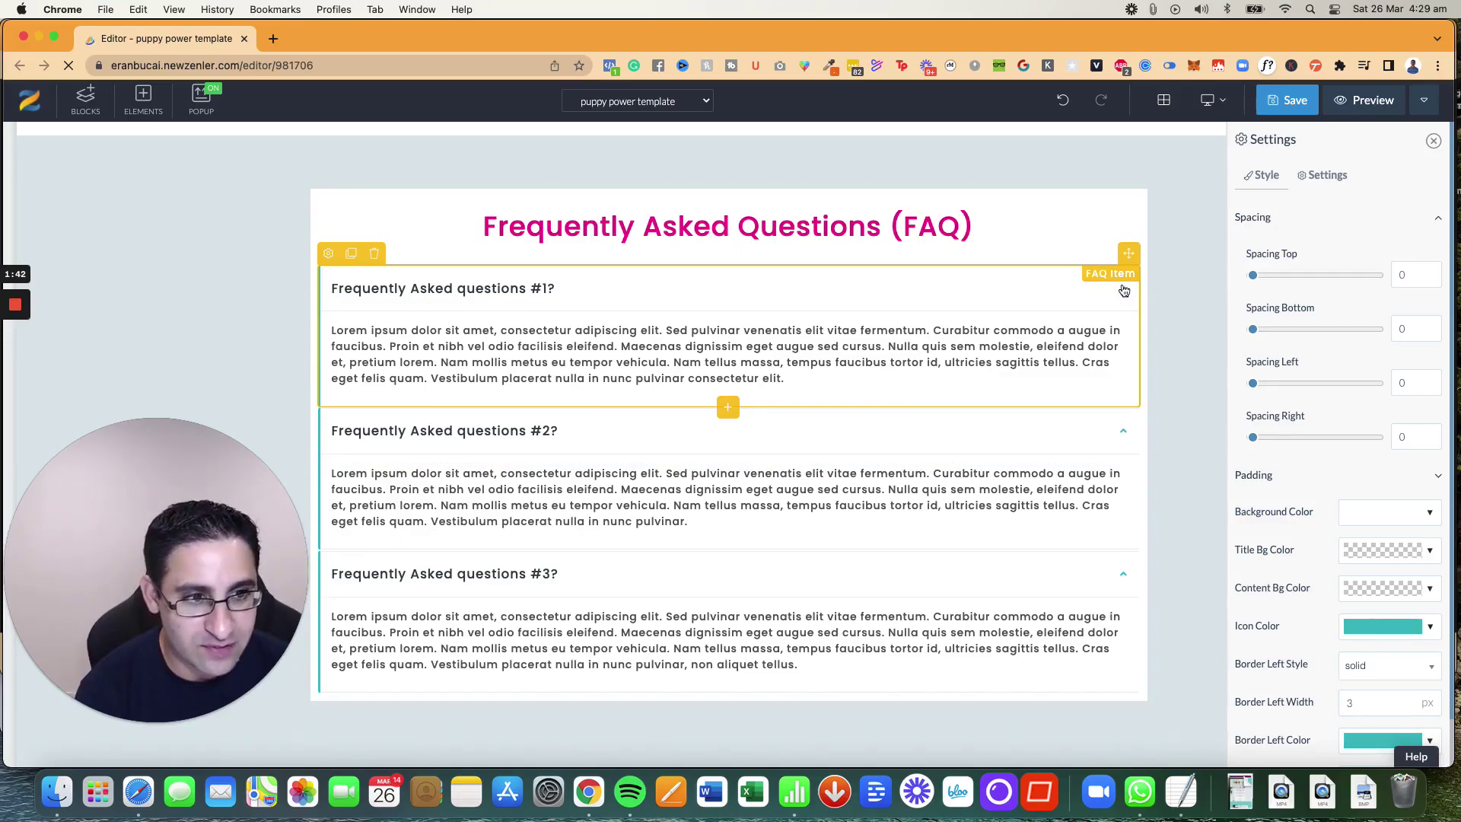
click(1398, 632)
click(1200, 598)
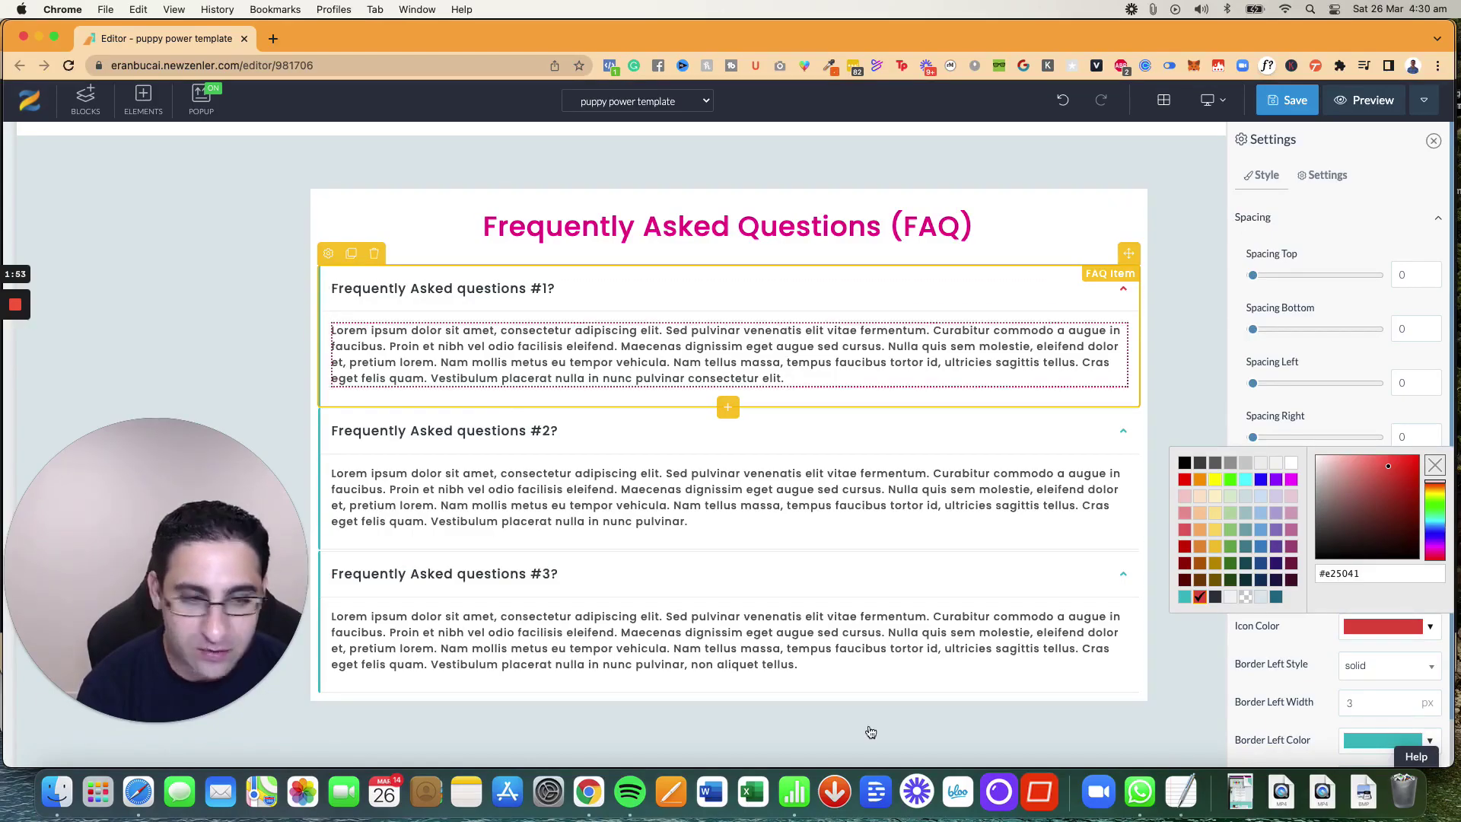
click(1367, 749)
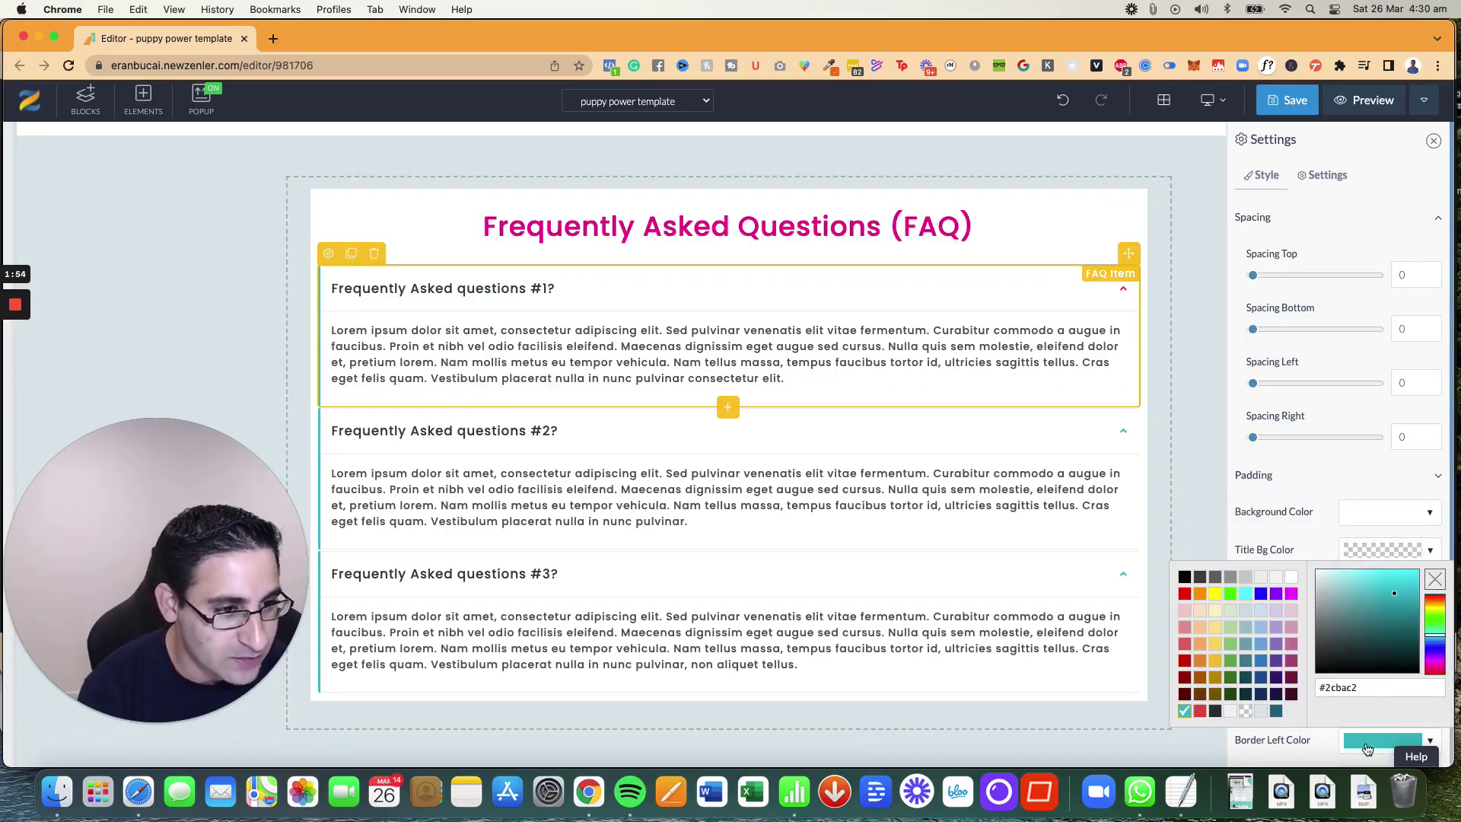
click(1200, 711)
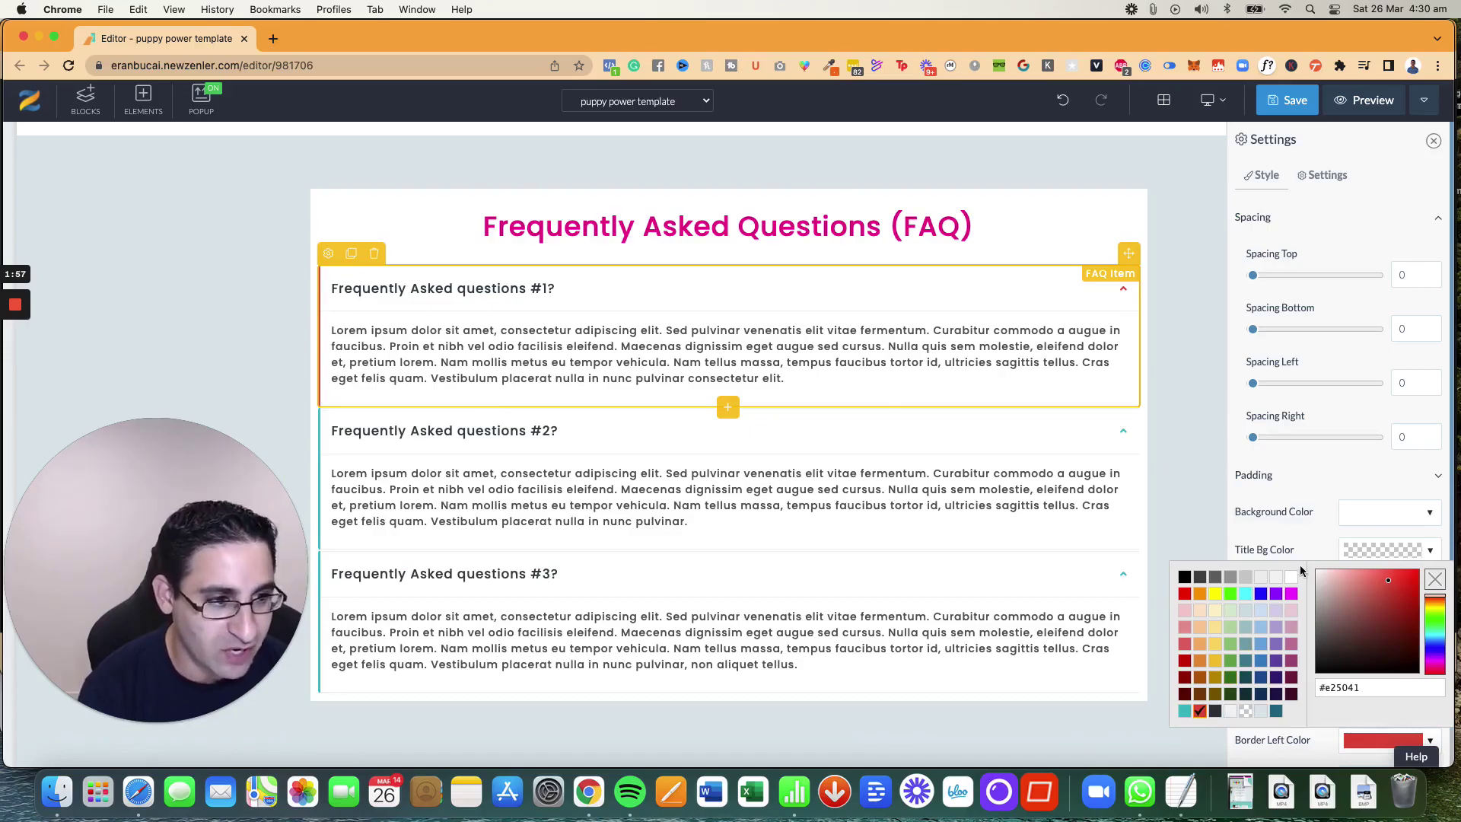
Look over the first FAQ item's padding options and search its expanded-icon choices for "arrow"
click(1311, 491)
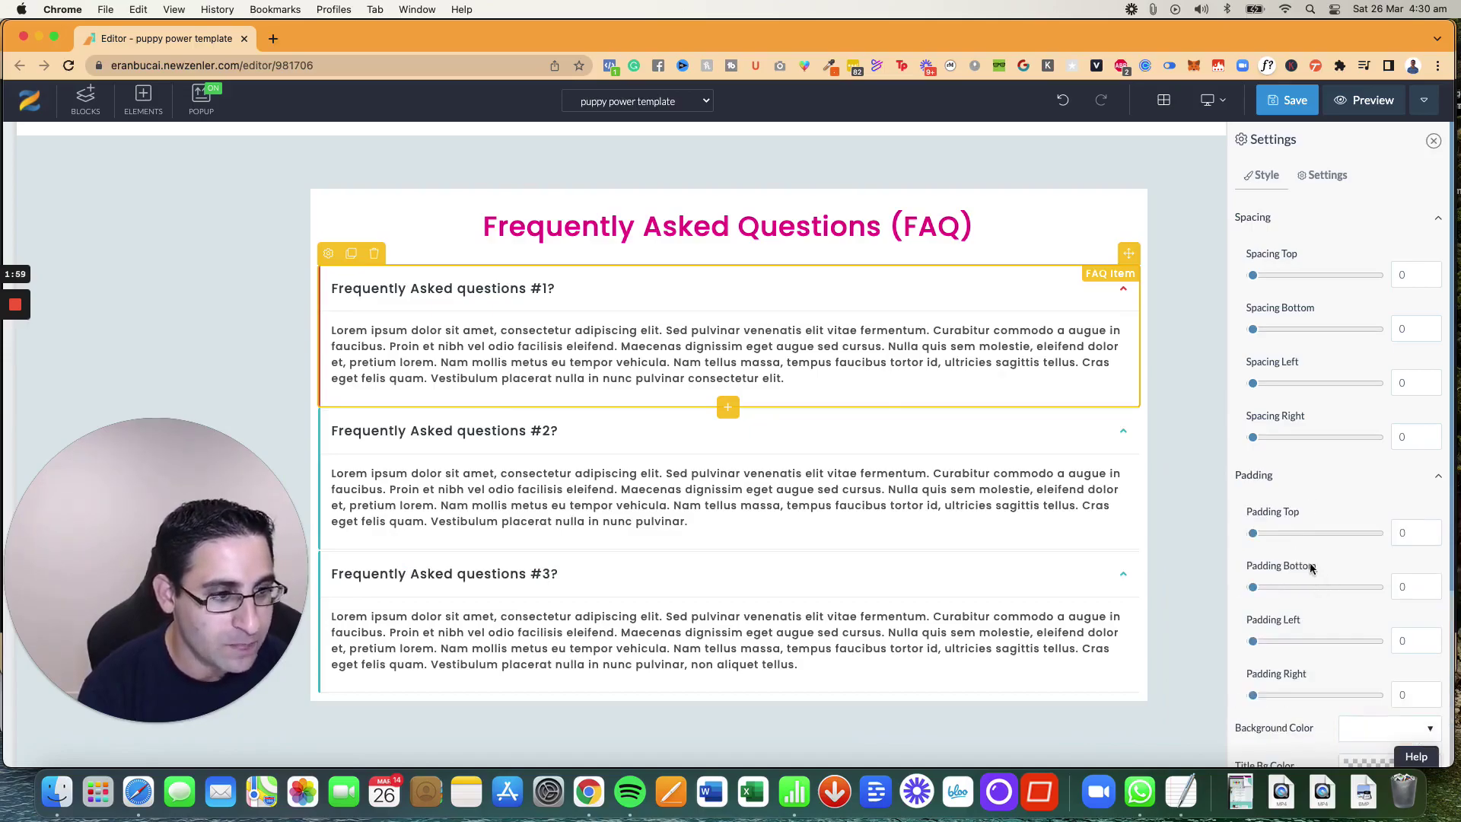
click(1328, 175)
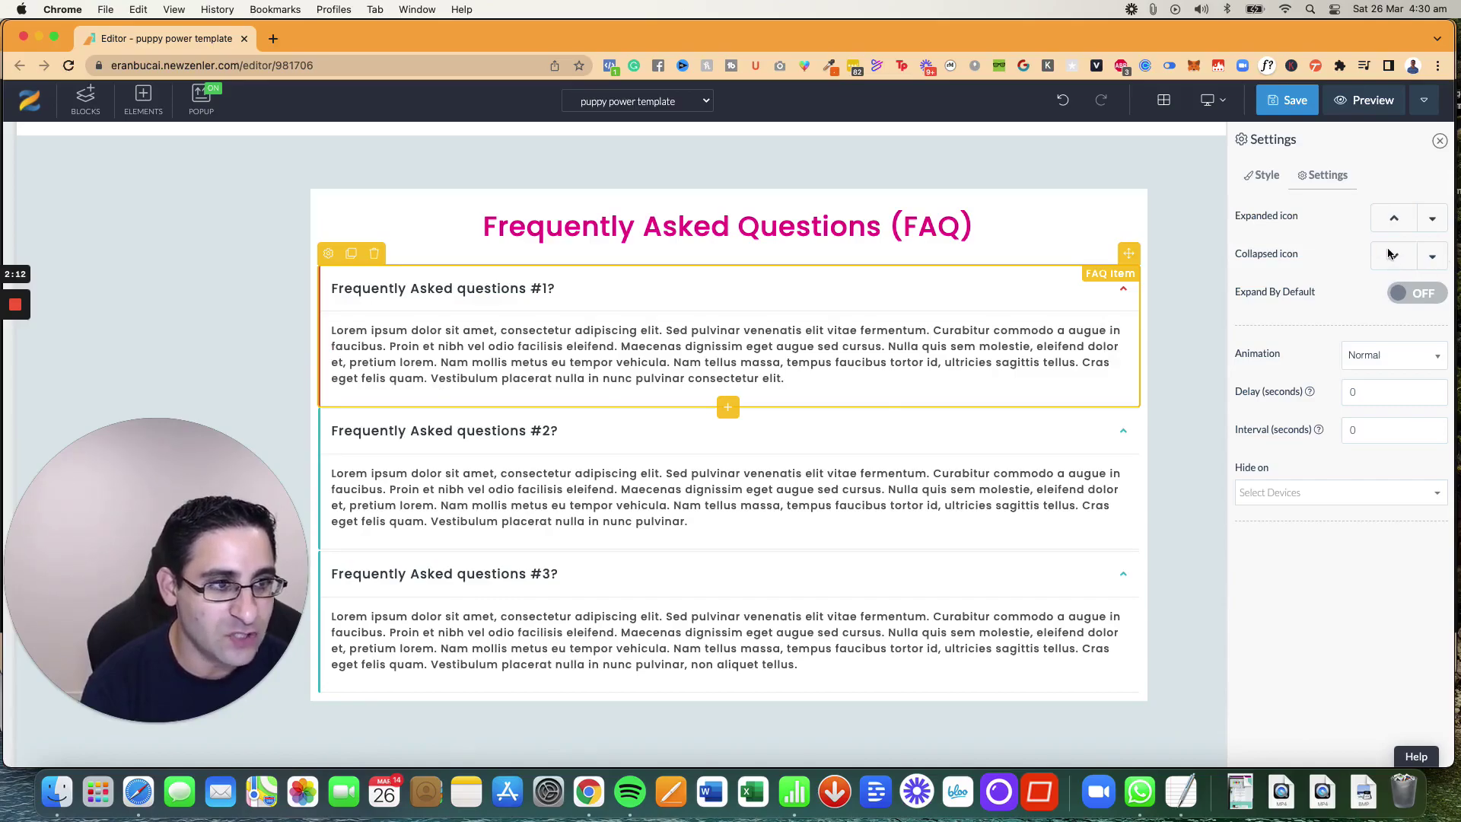
click(1431, 222)
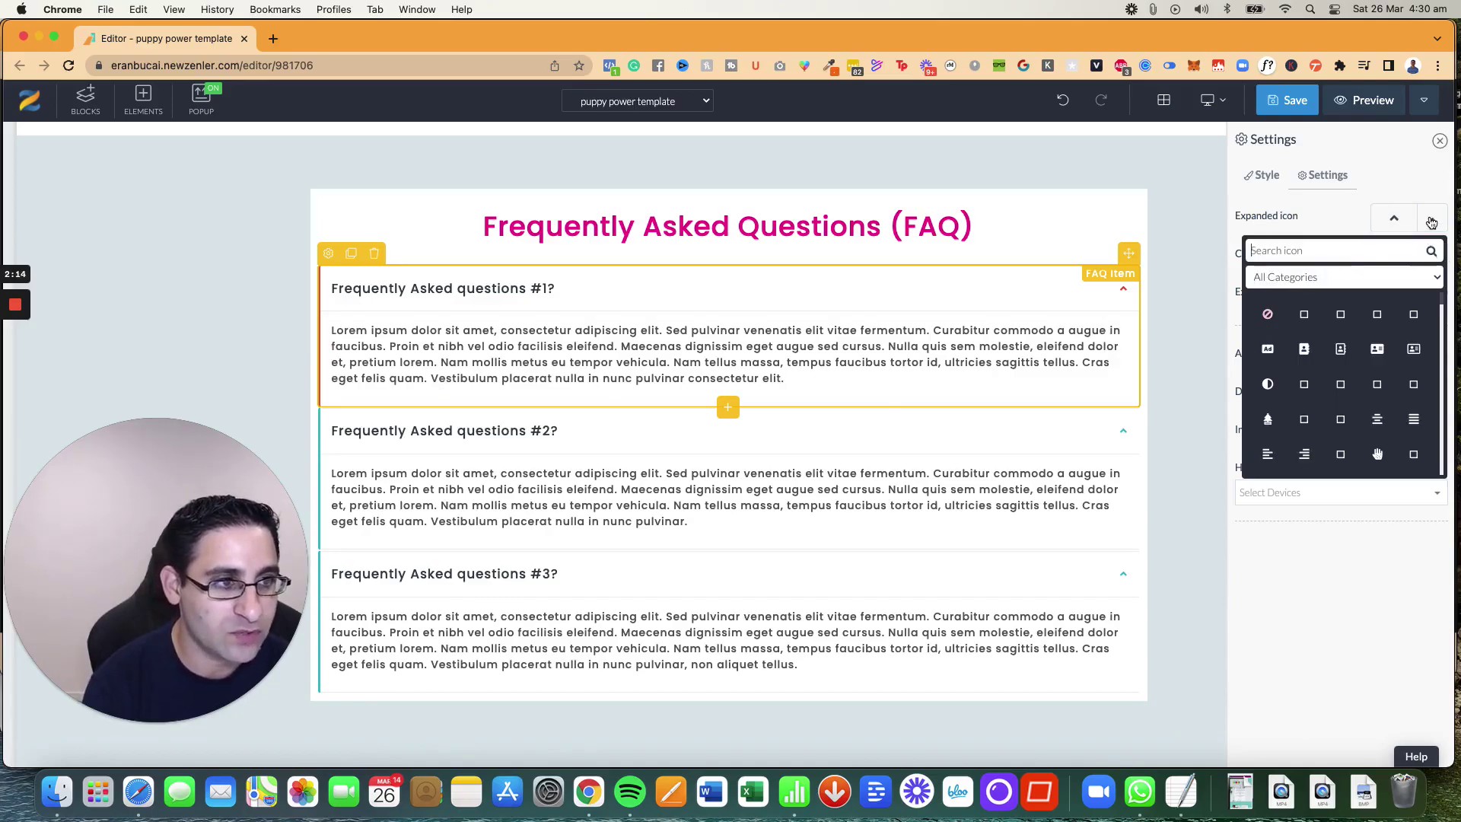
text(arrow)
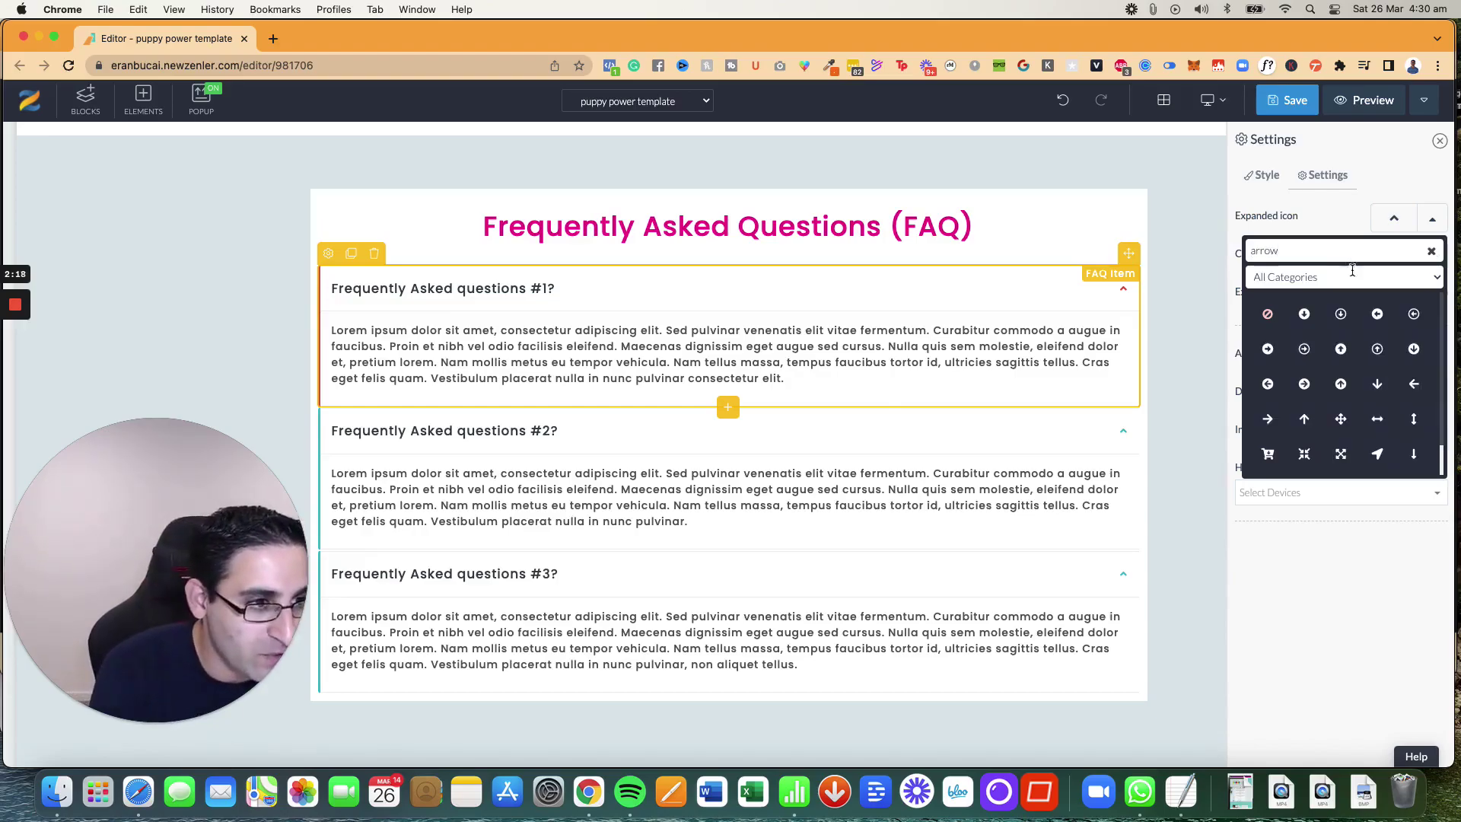
scroll(1359, 350, down, 2)
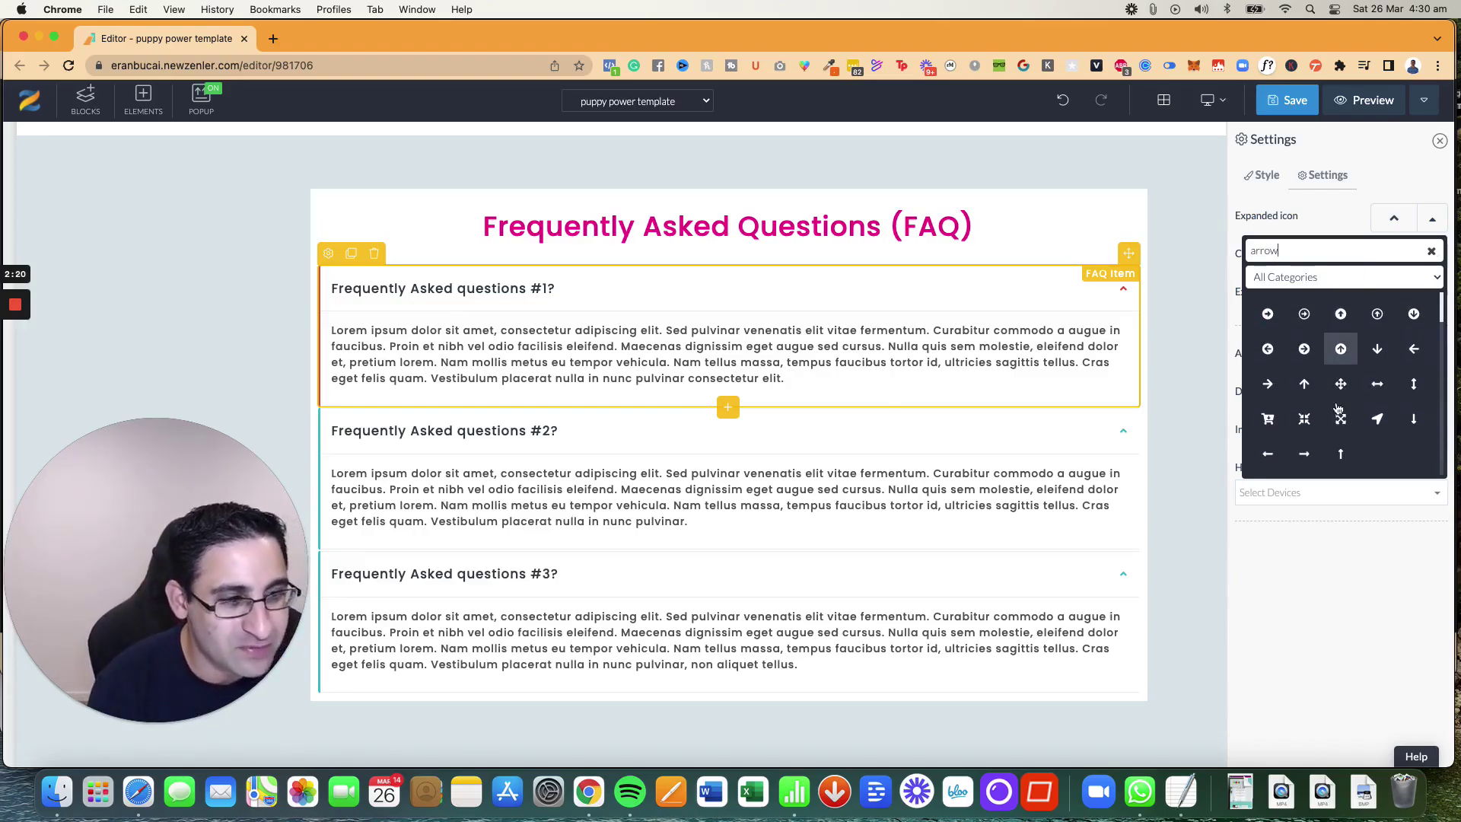
click(1339, 219)
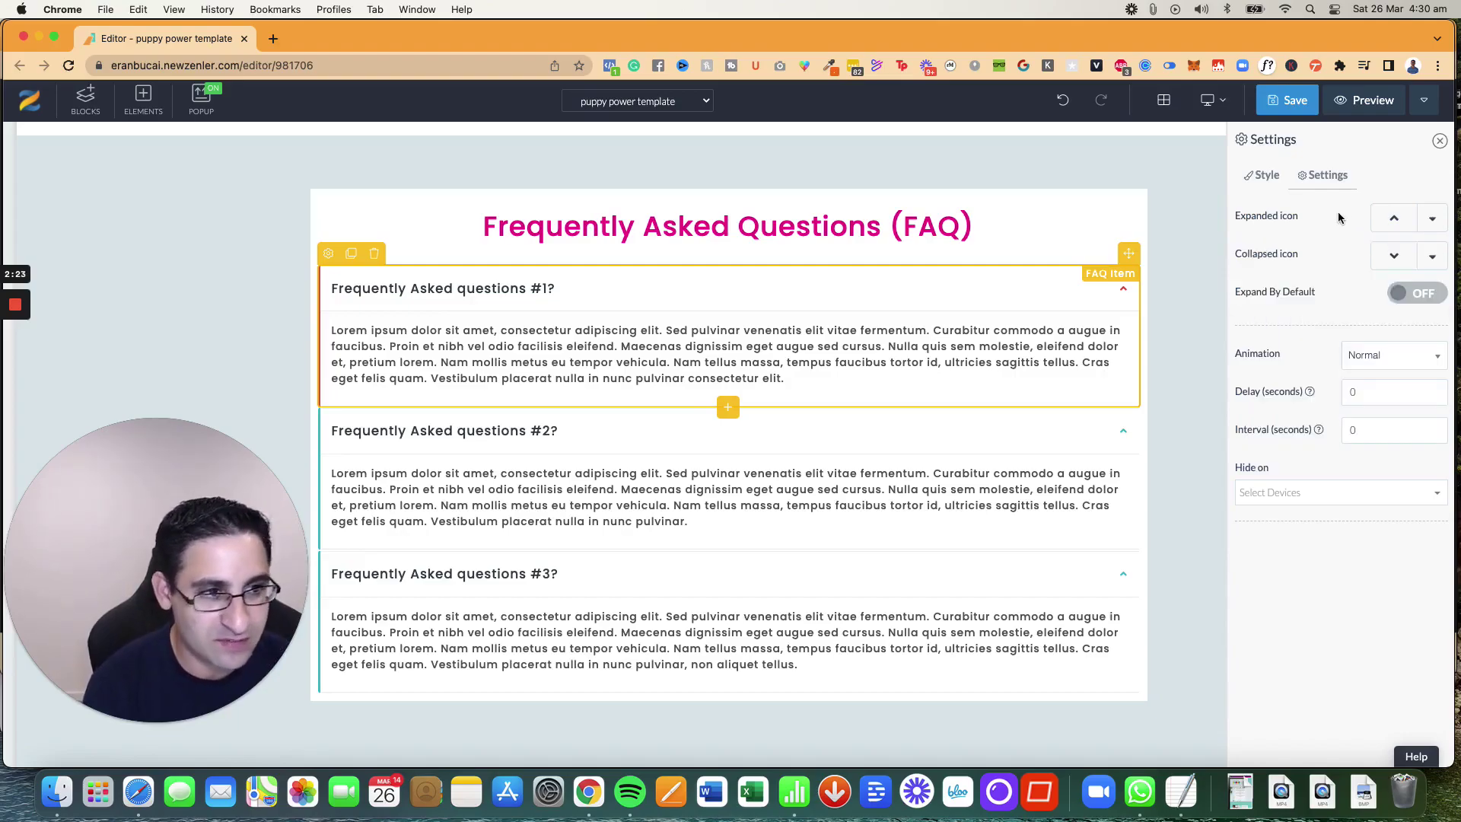
click(1264, 178)
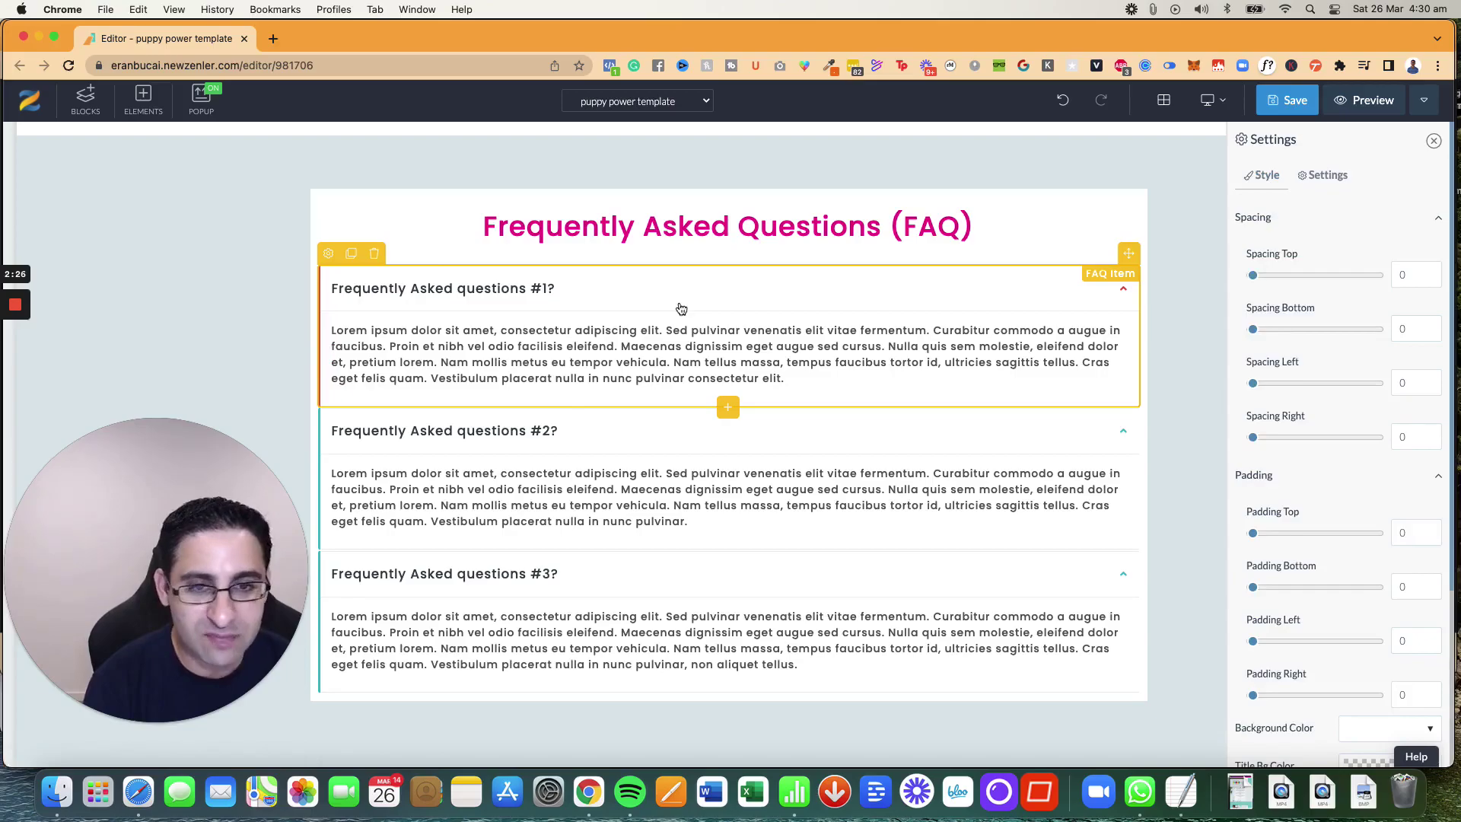
Set the first FAQ item's answer text to font size 18 px and letter spacing 1 px
click(466, 344)
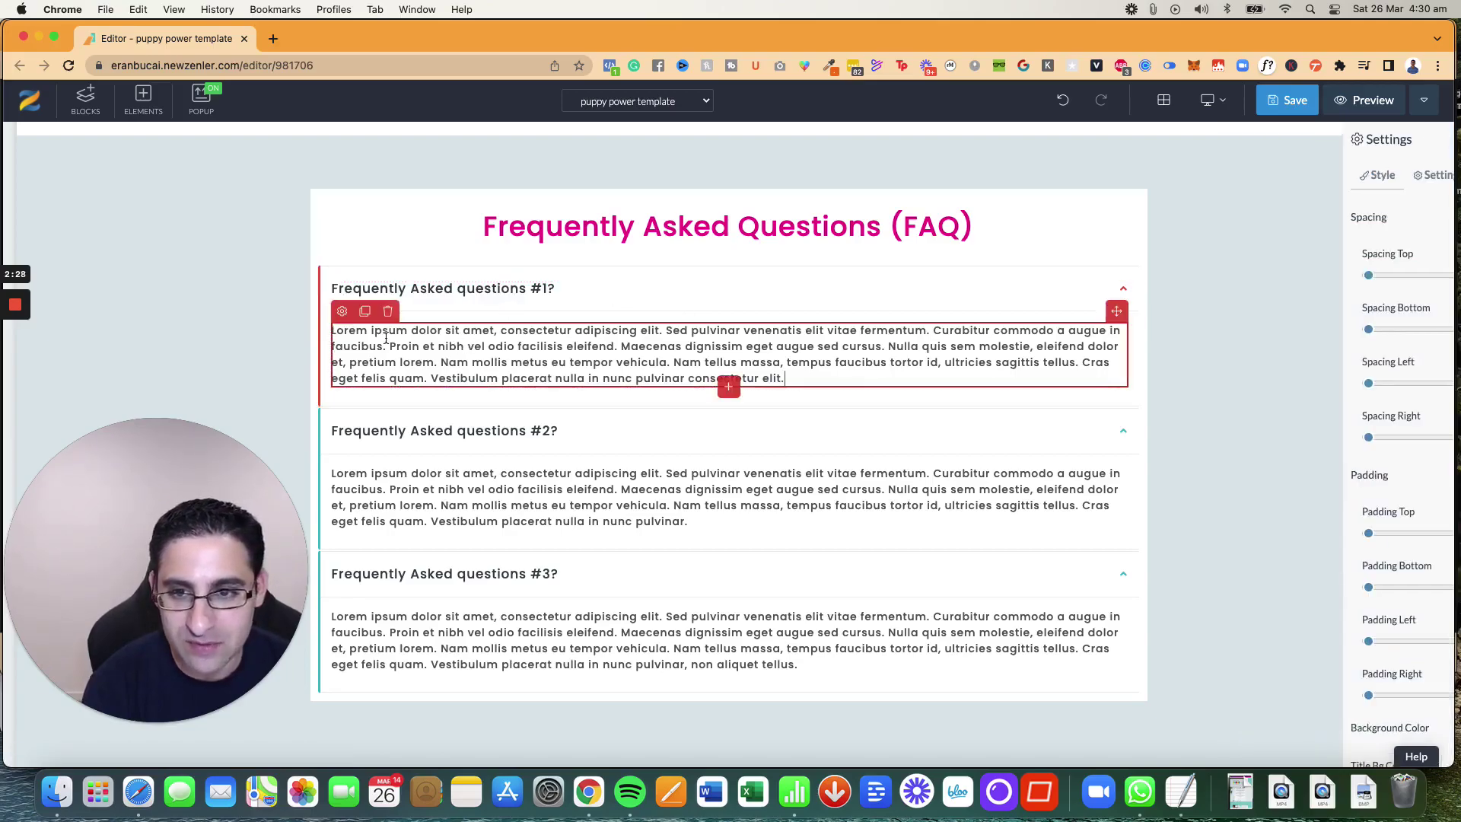
click(342, 313)
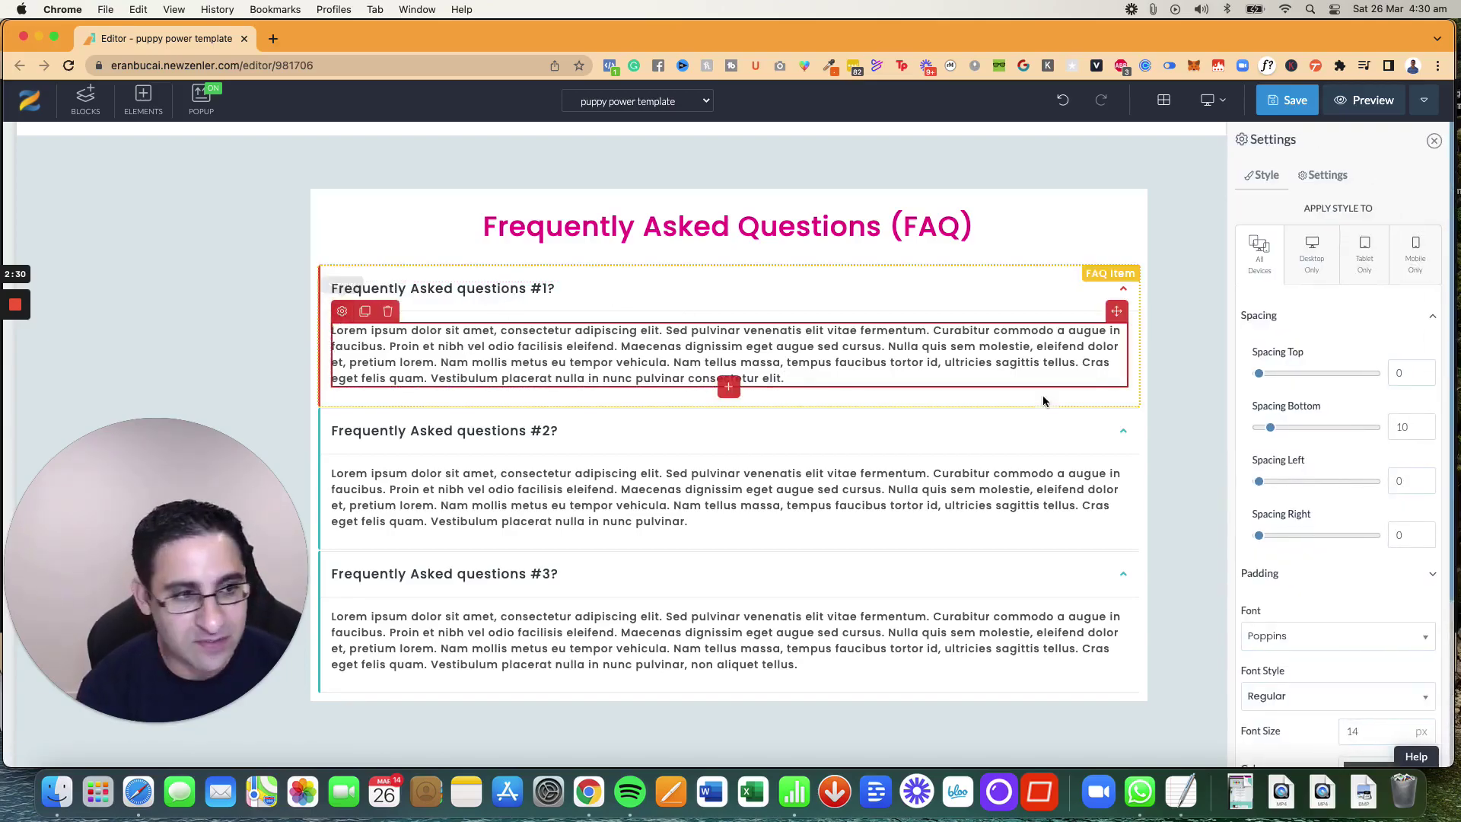
scroll(1390, 652, down, 2)
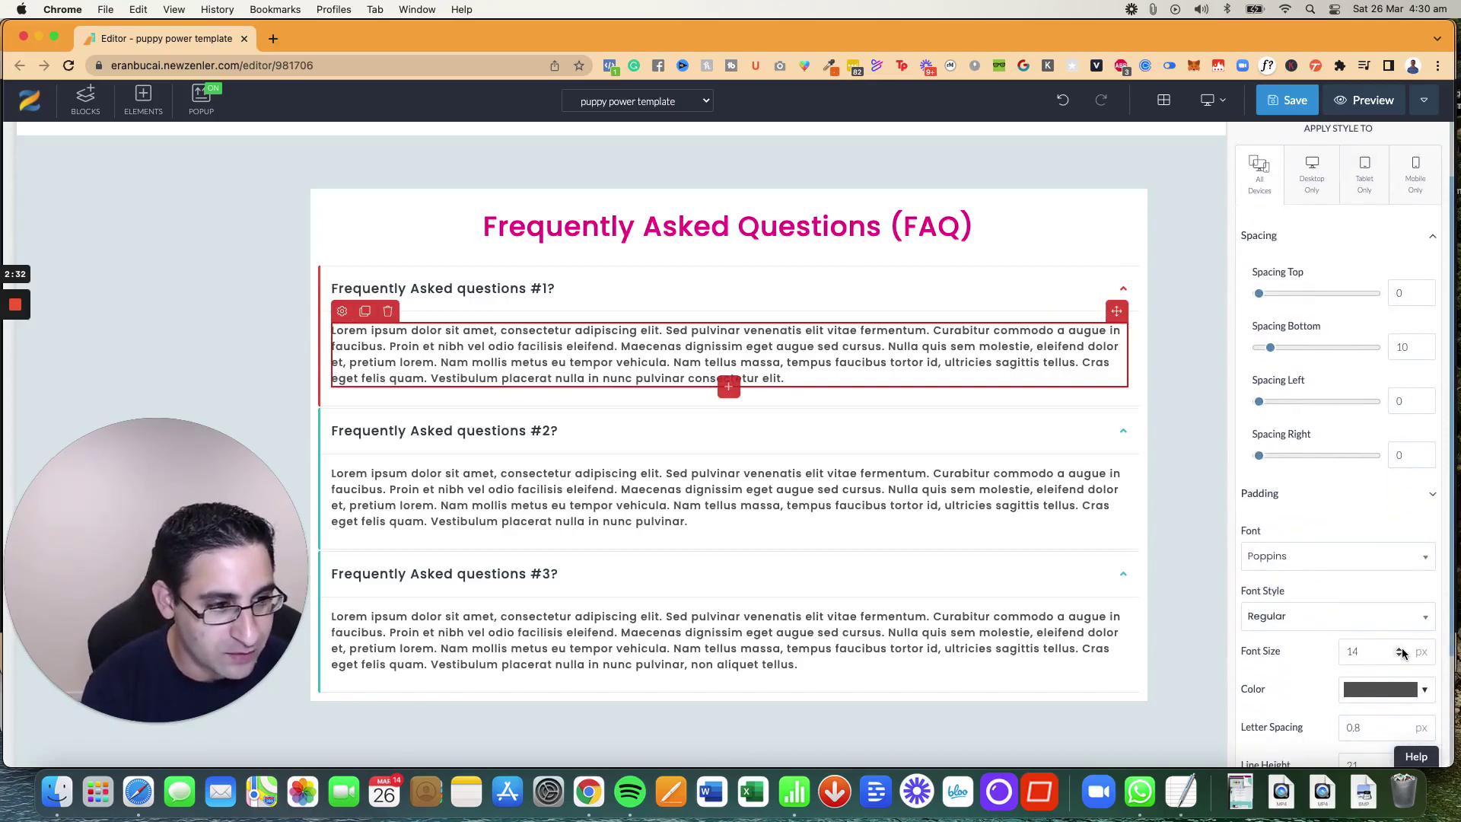
triple_click(1399, 648)
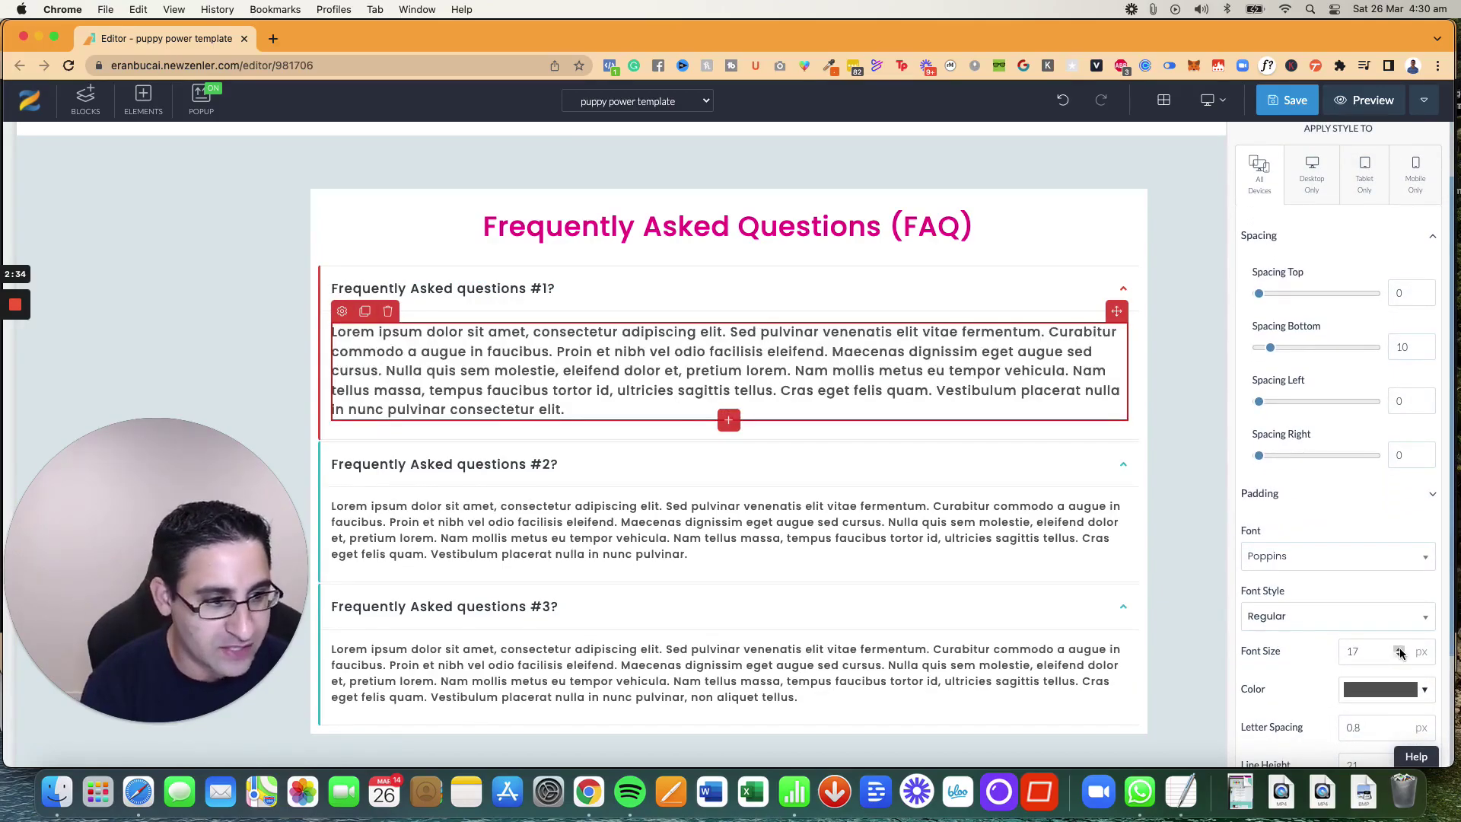
click(1398, 652)
click(1399, 726)
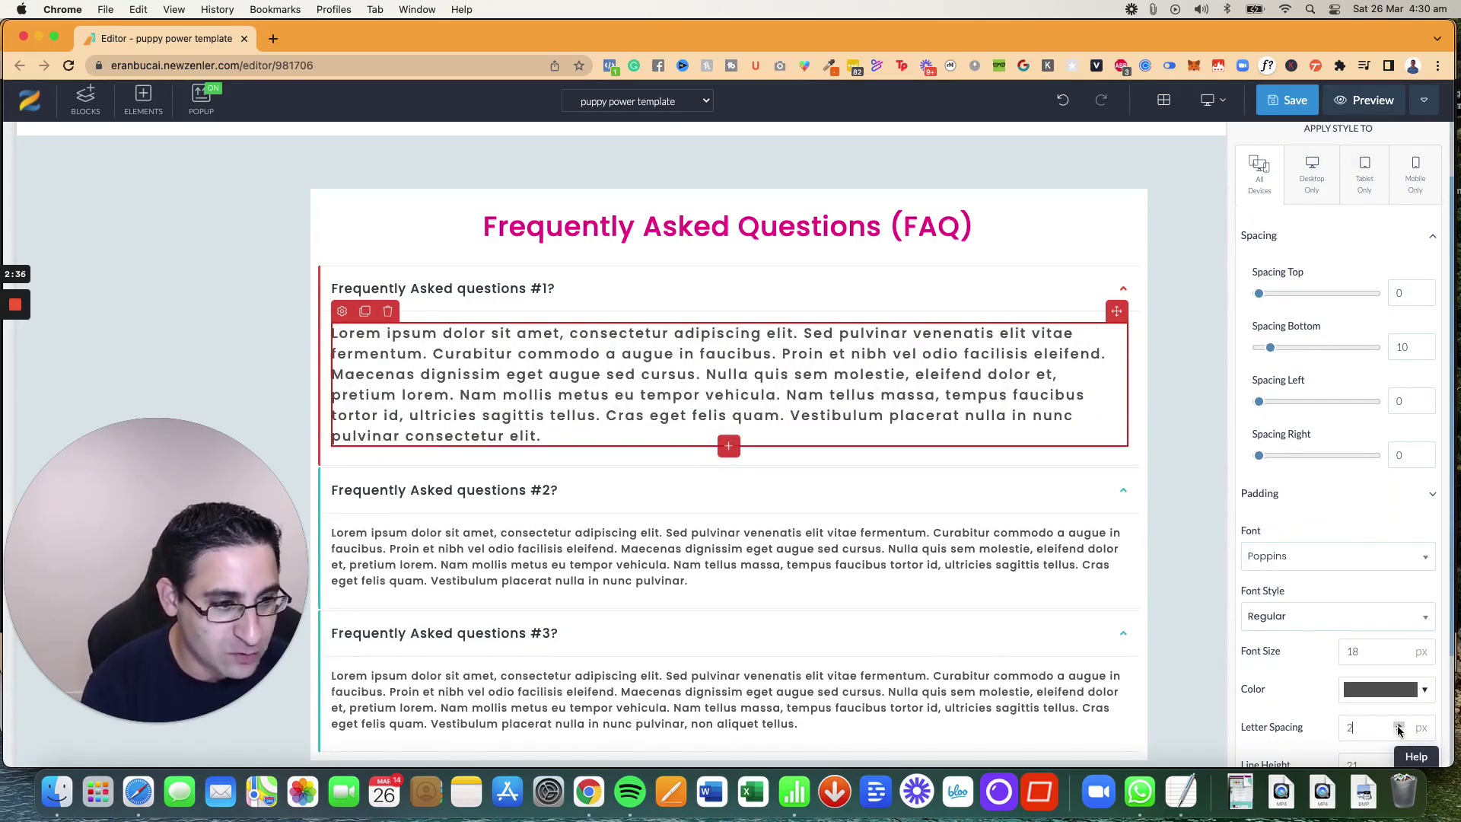
click(1399, 732)
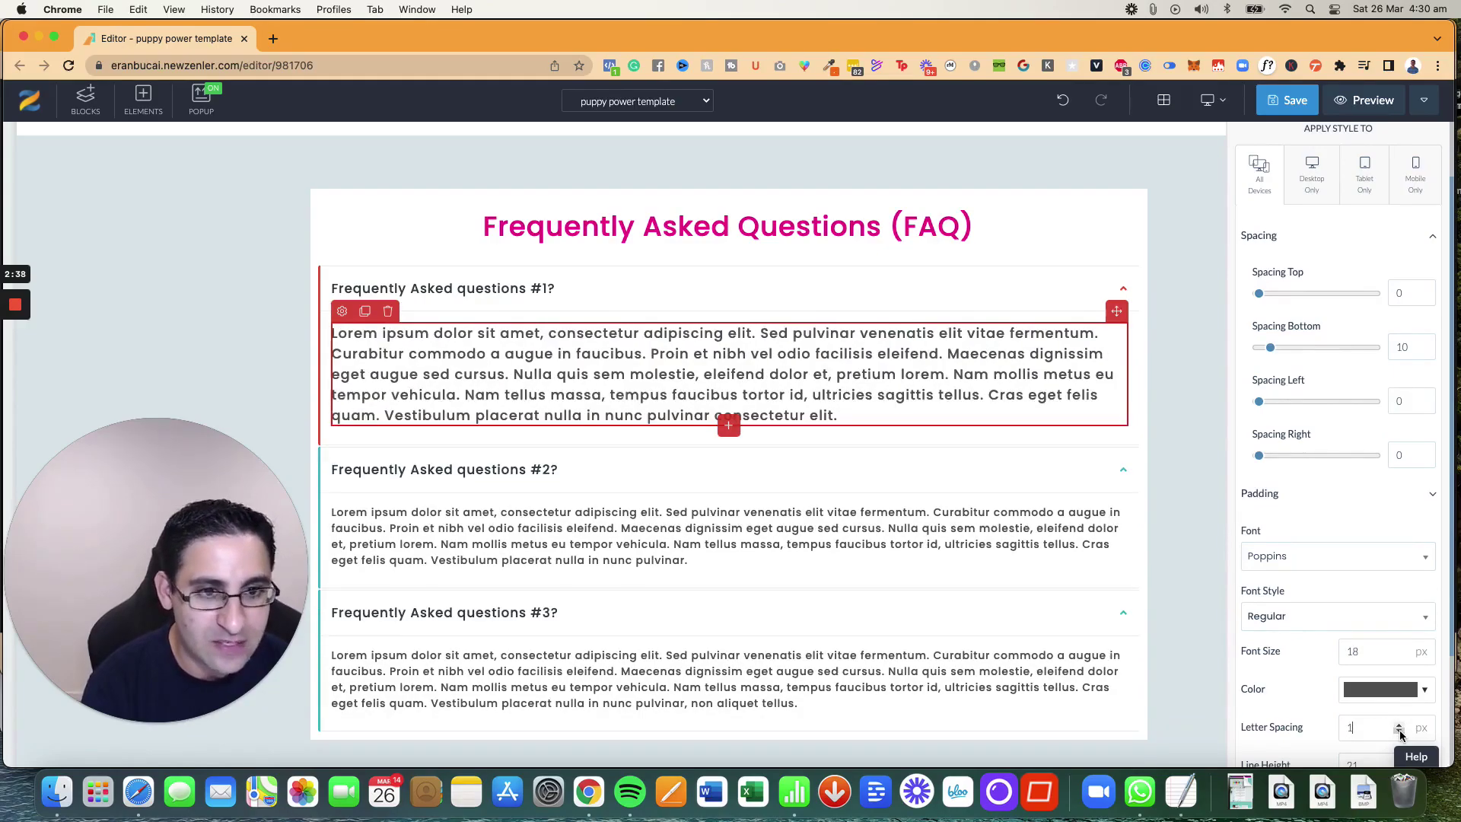
Set the font size of the "Frequently Asked questions #1?" title to 21 px
click(525, 288)
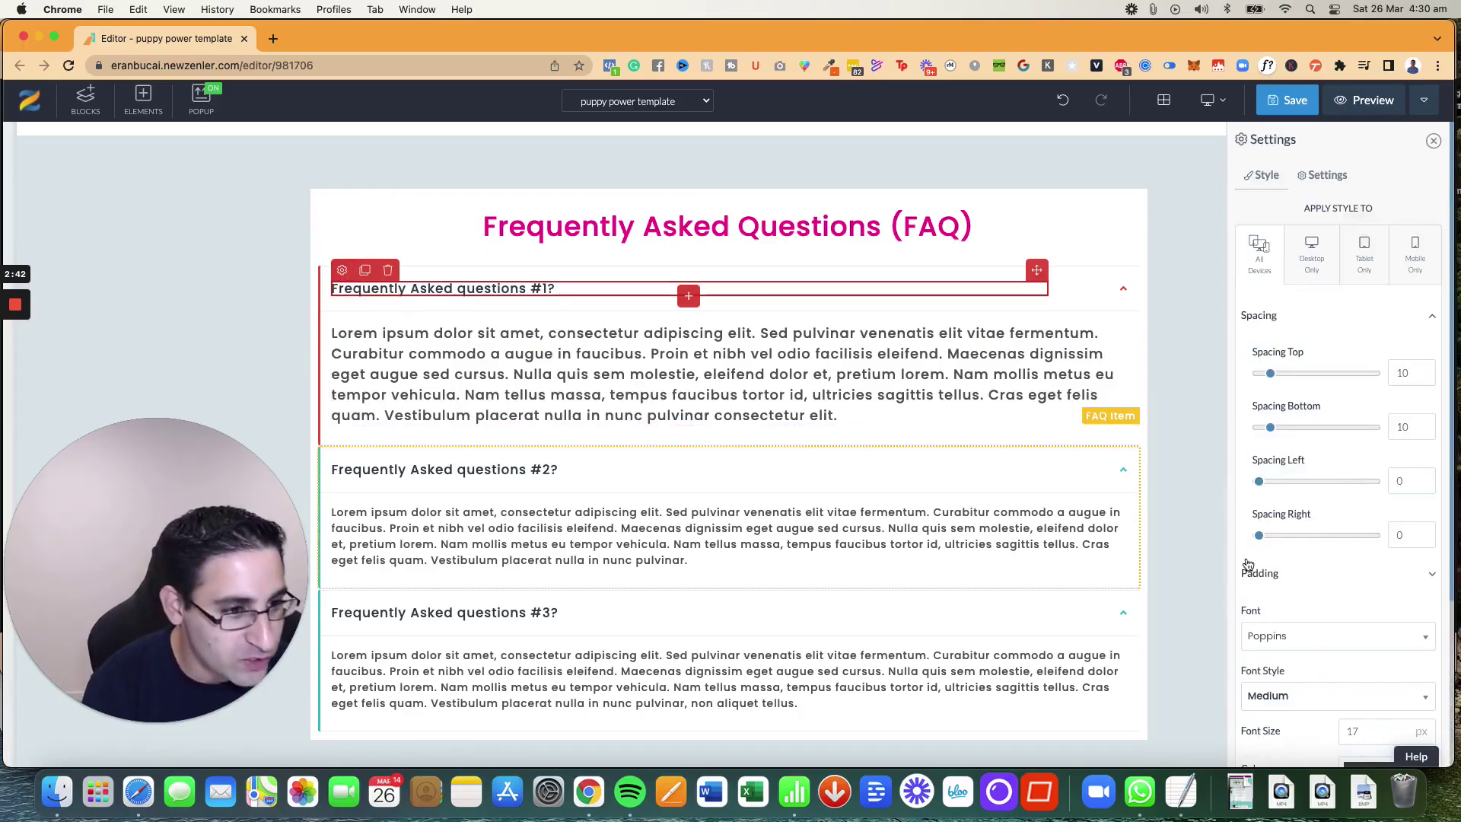
click(1401, 729)
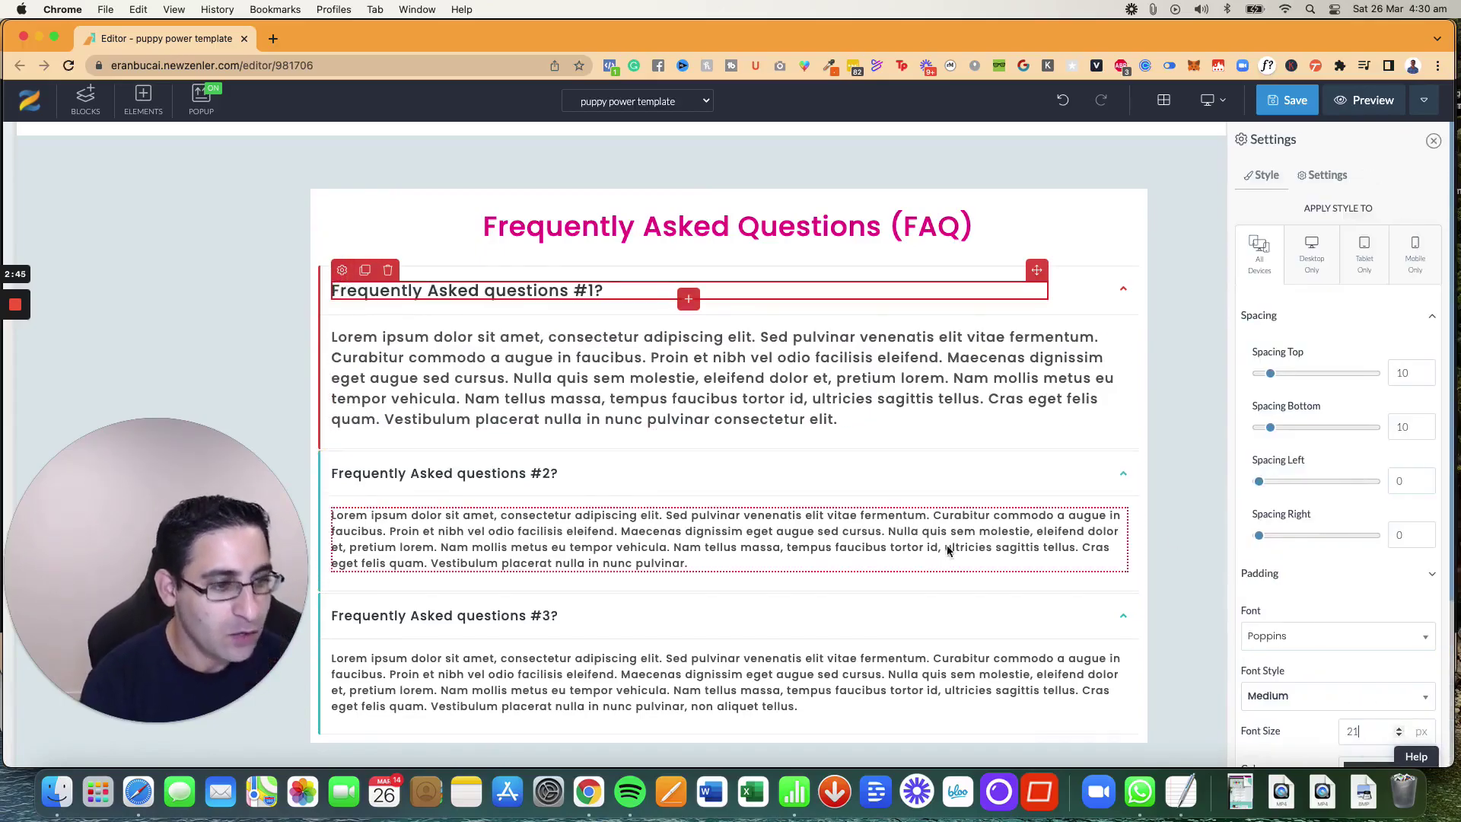
click(315, 276)
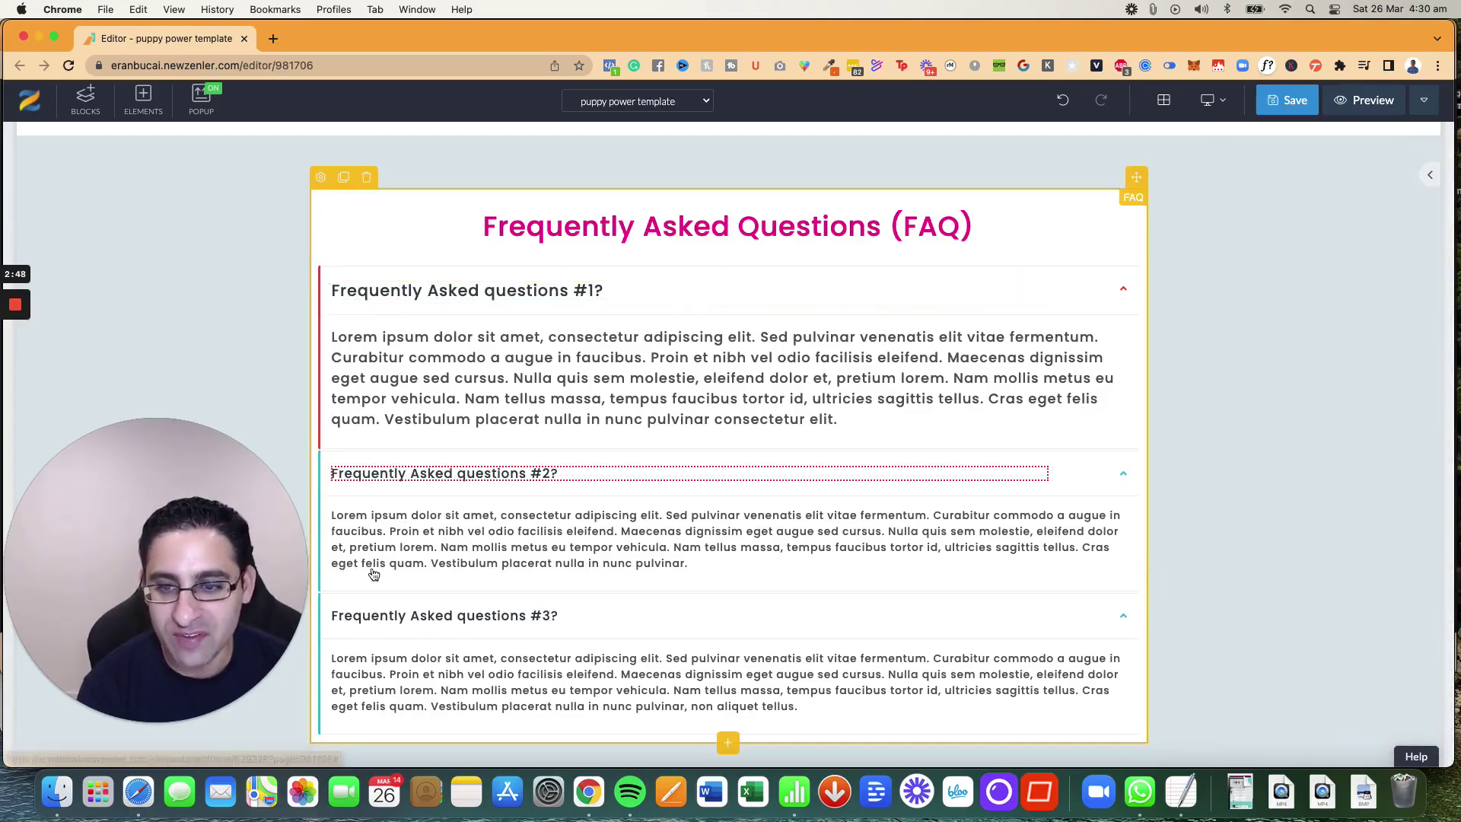
Clone the styled "Frequently Asked questions #1?" item and place the text cursor in the copy's title and answer text
click(331, 276)
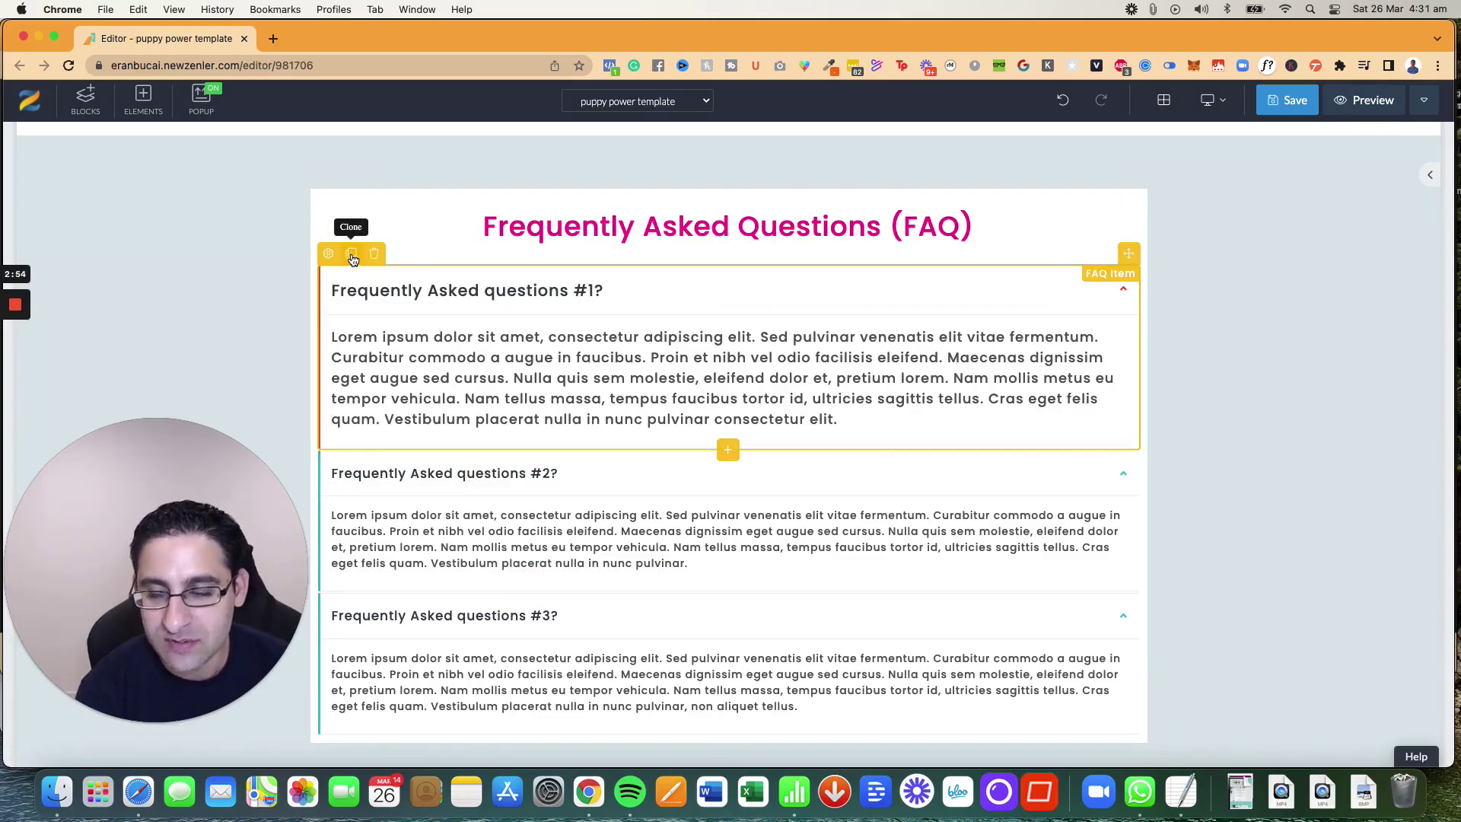
click(352, 258)
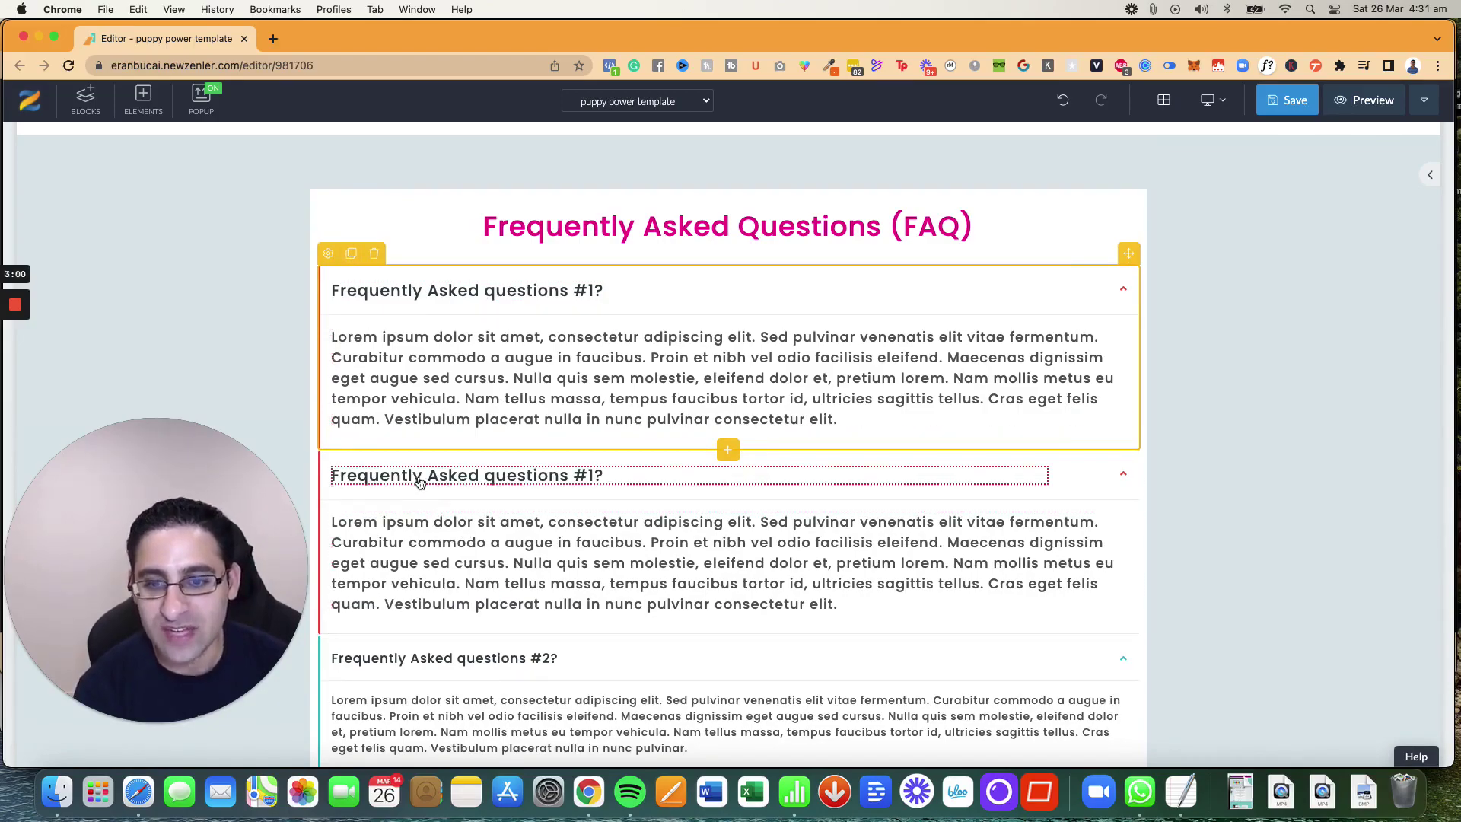
click(479, 479)
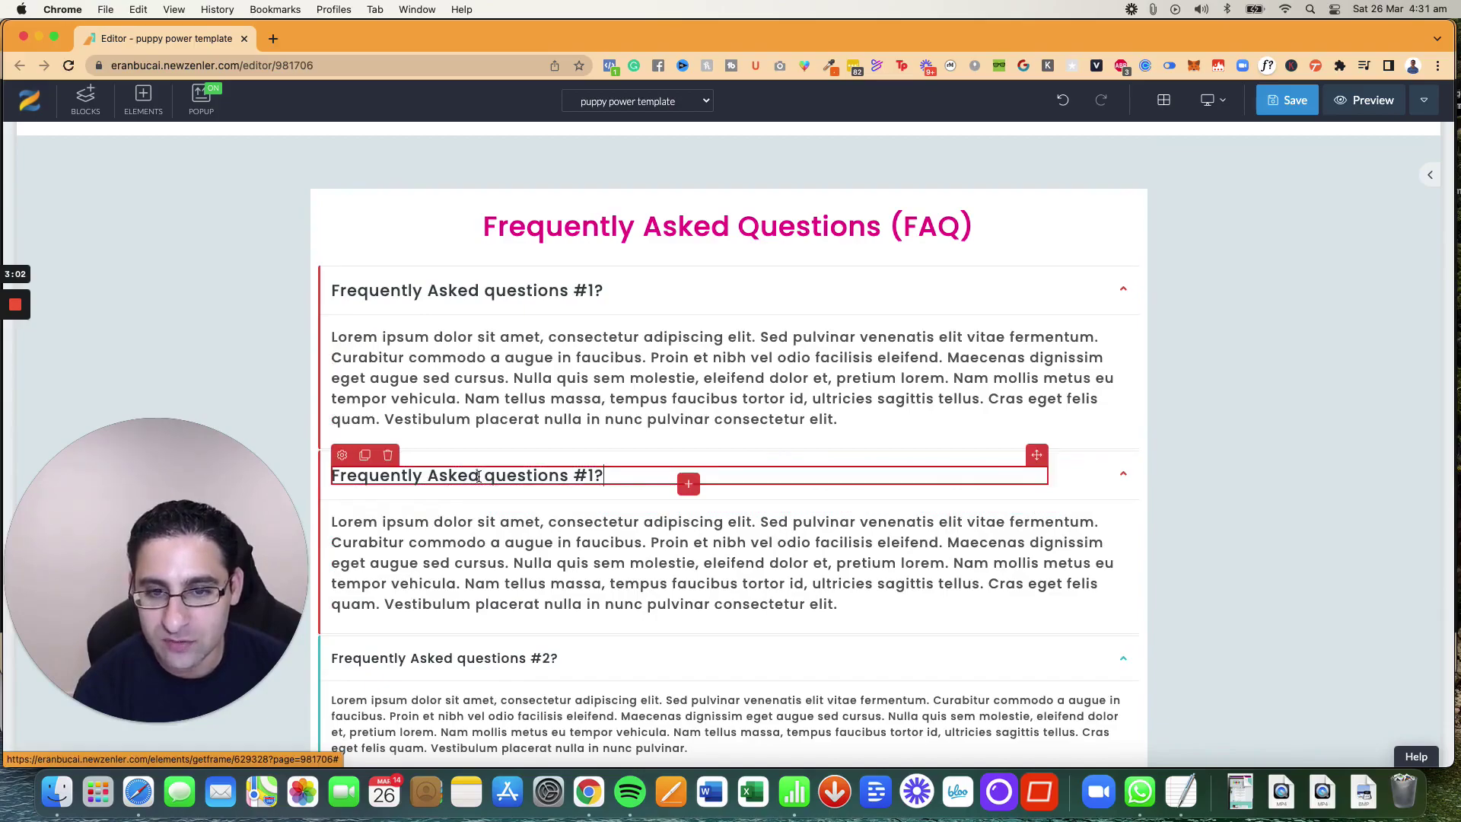
click(470, 544)
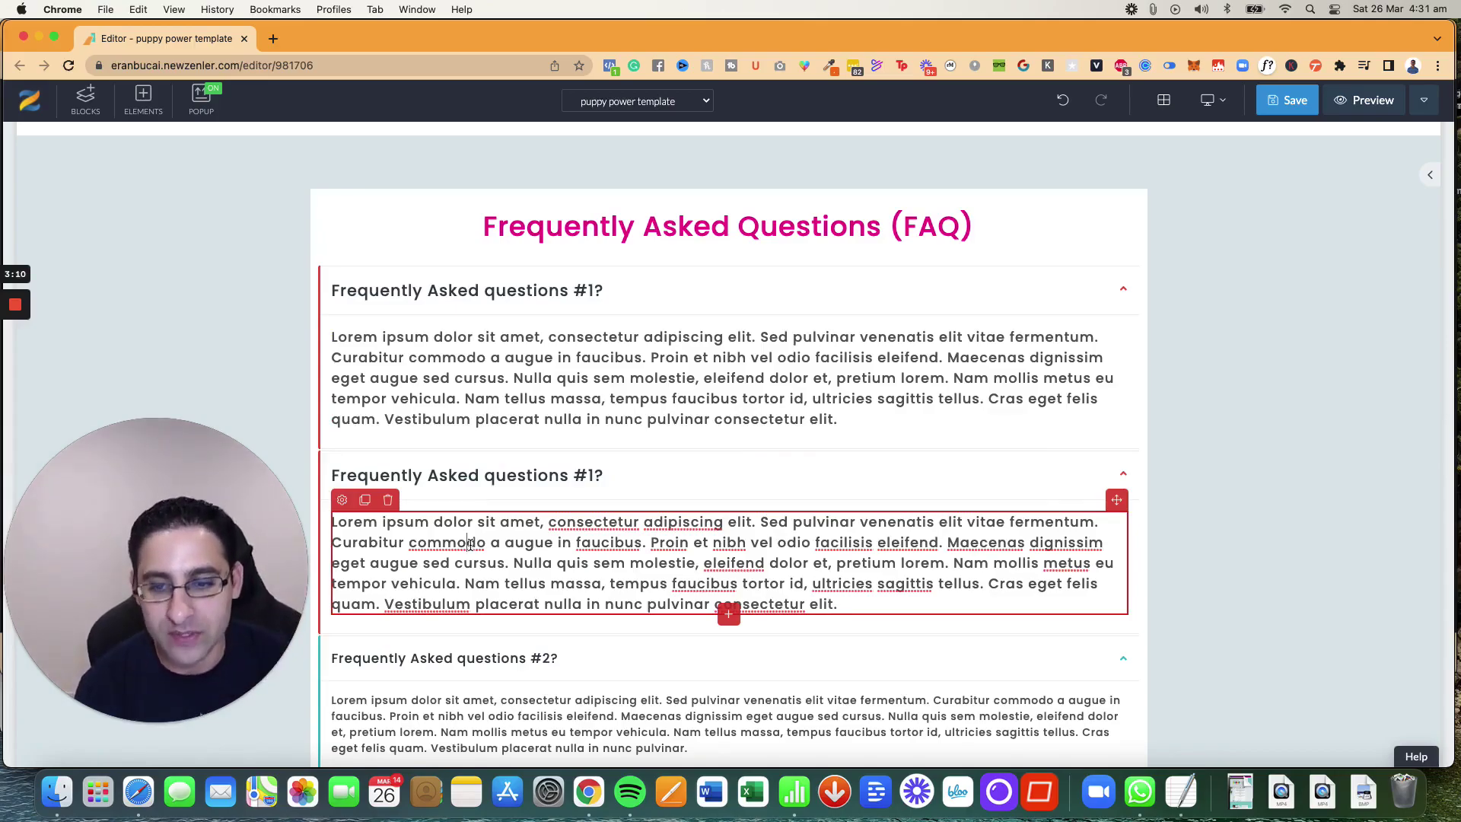
Delete the "Frequently Asked questions #2?" item from the FAQ block
click(476, 649)
scroll(656, 618, down, 3)
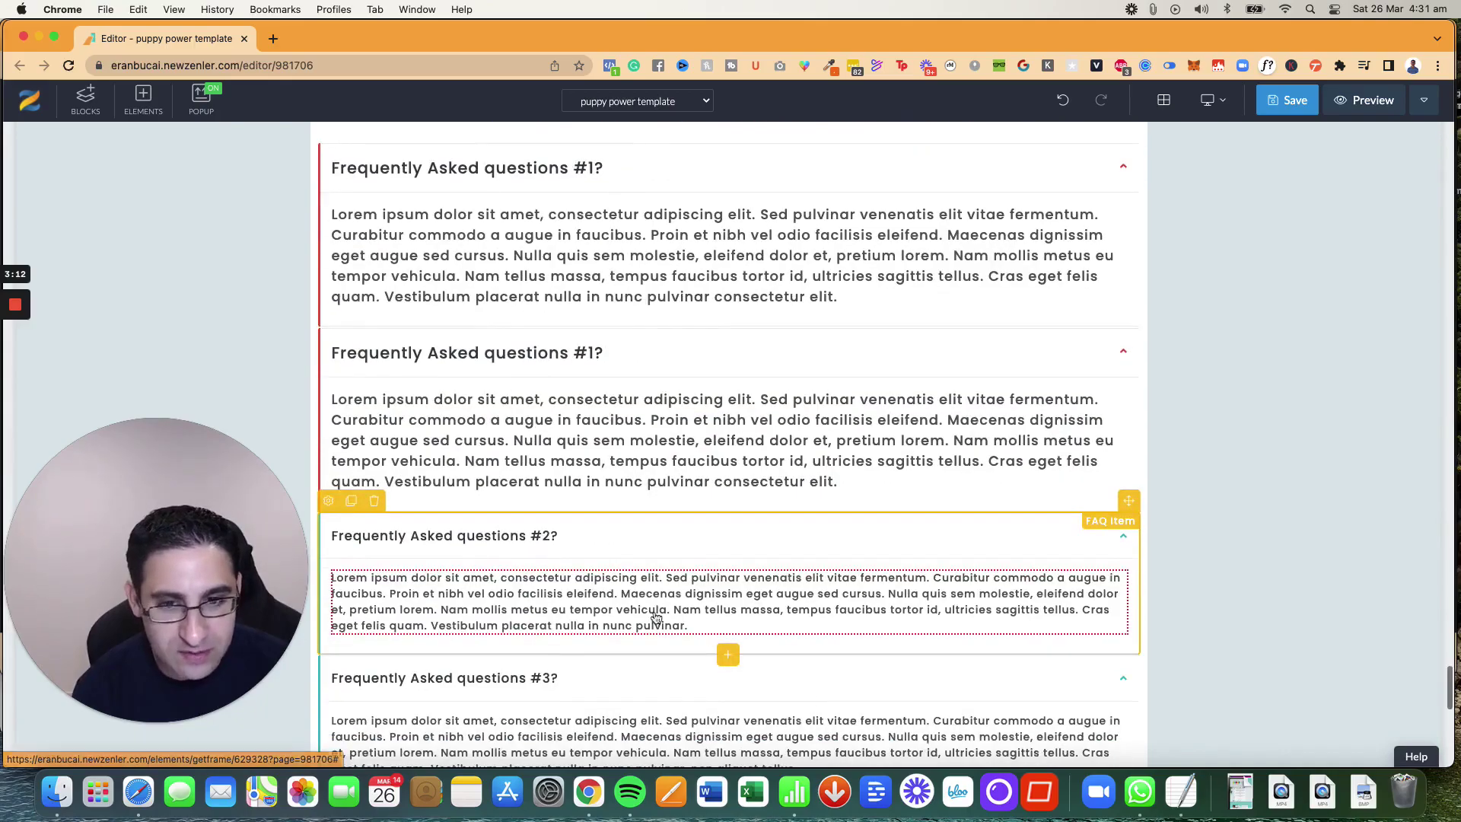
click(374, 503)
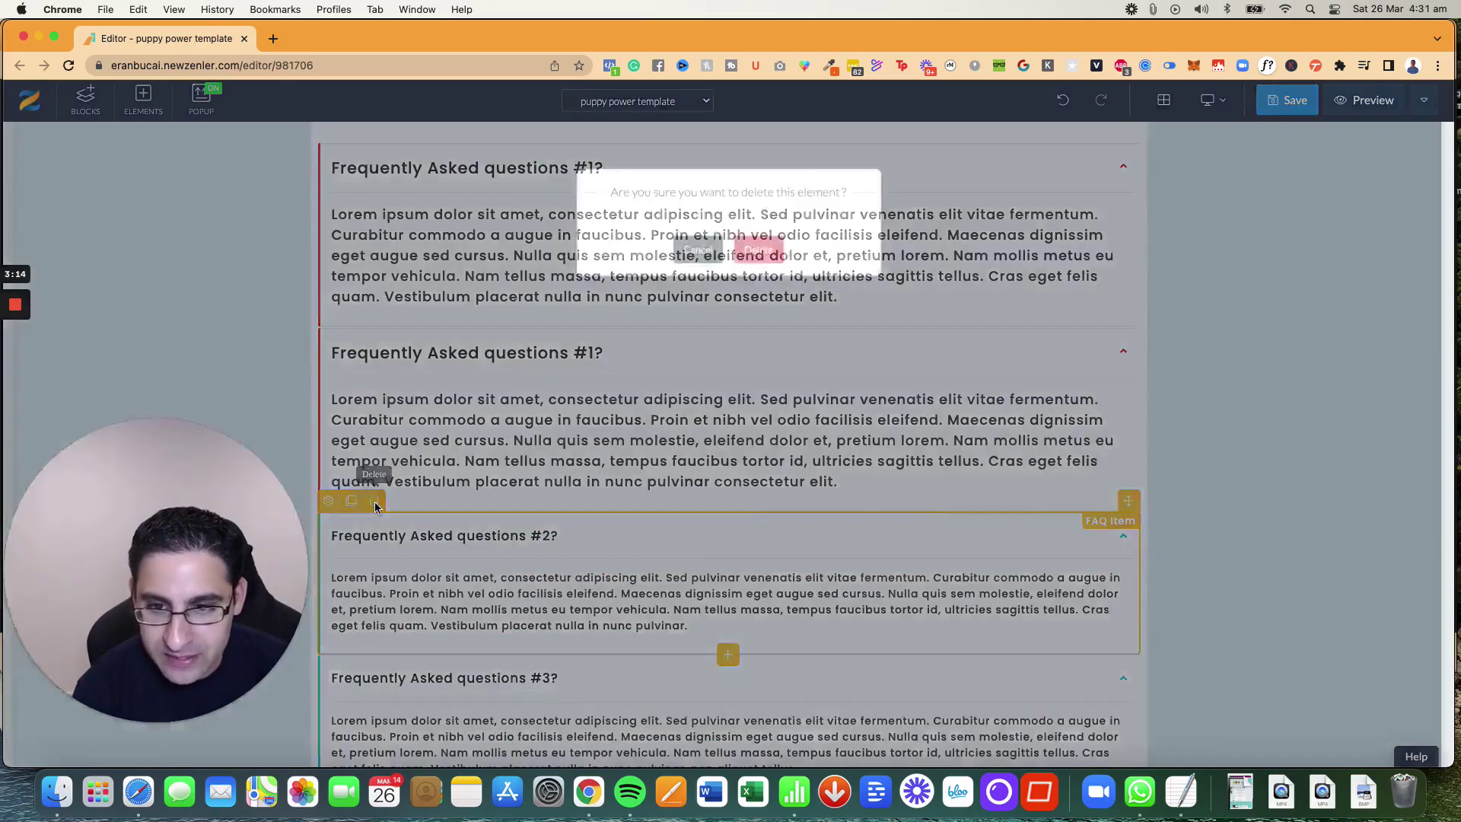
click(757, 266)
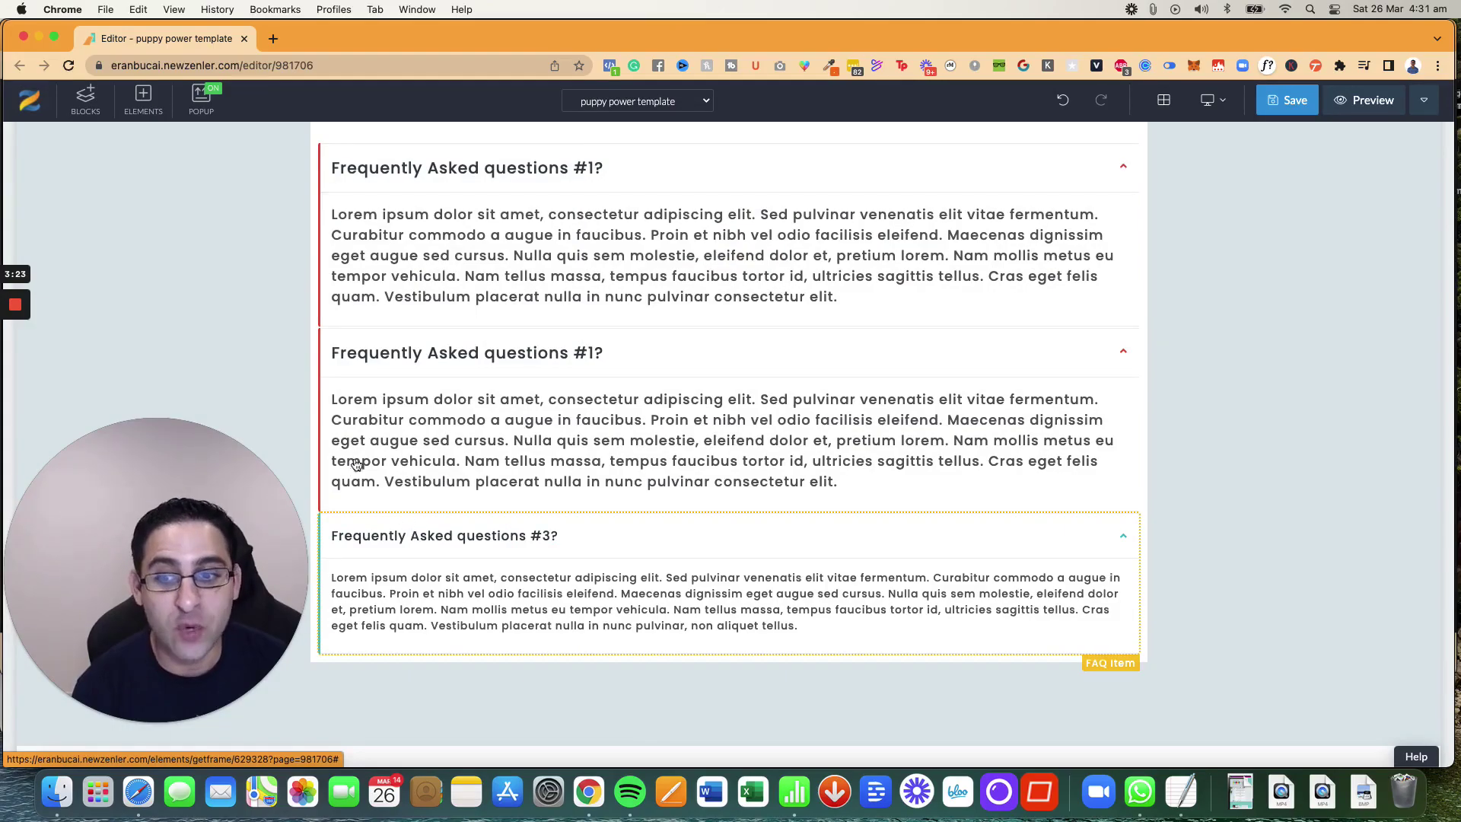
click(15, 304)
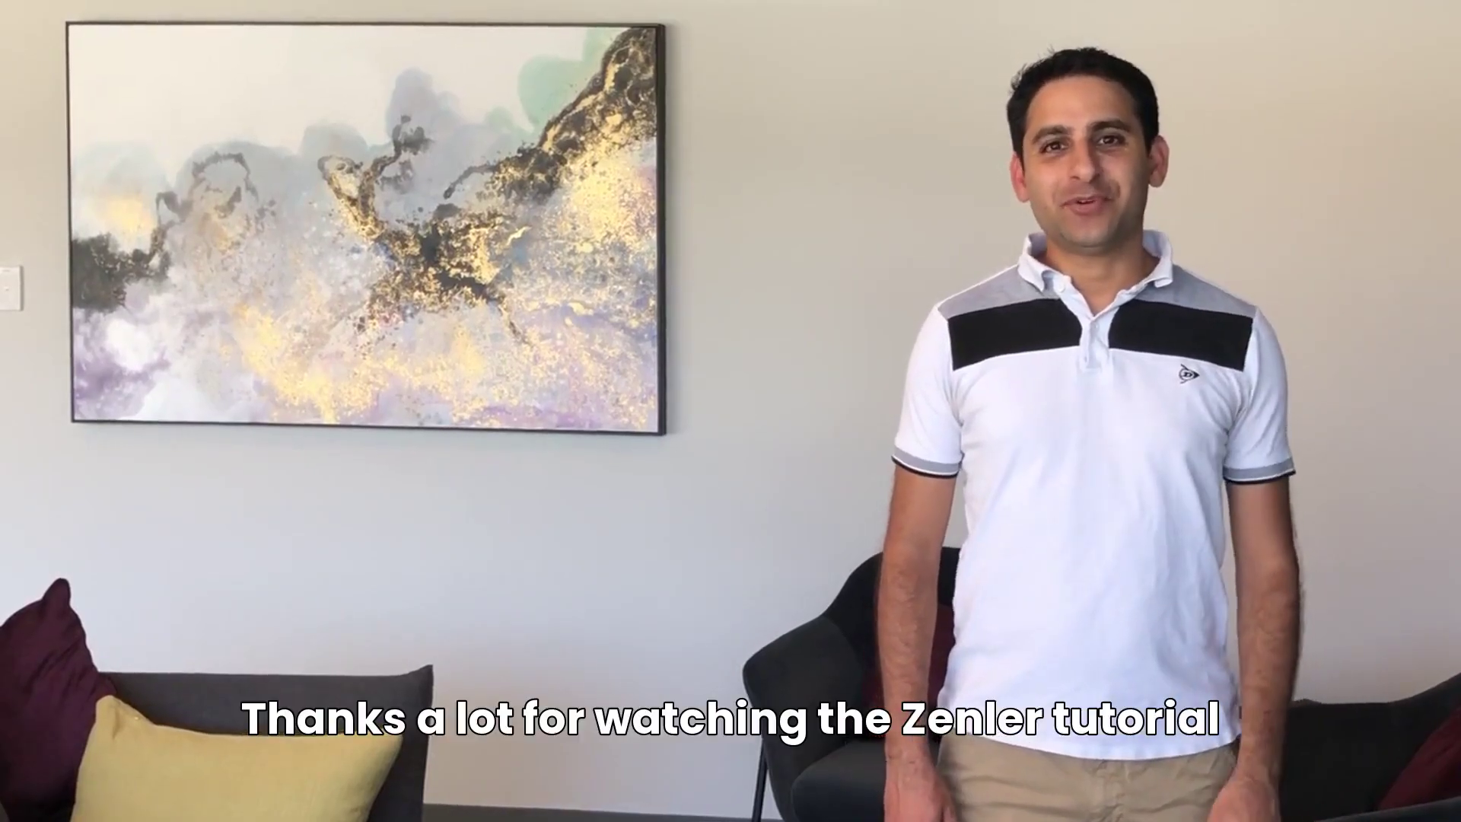